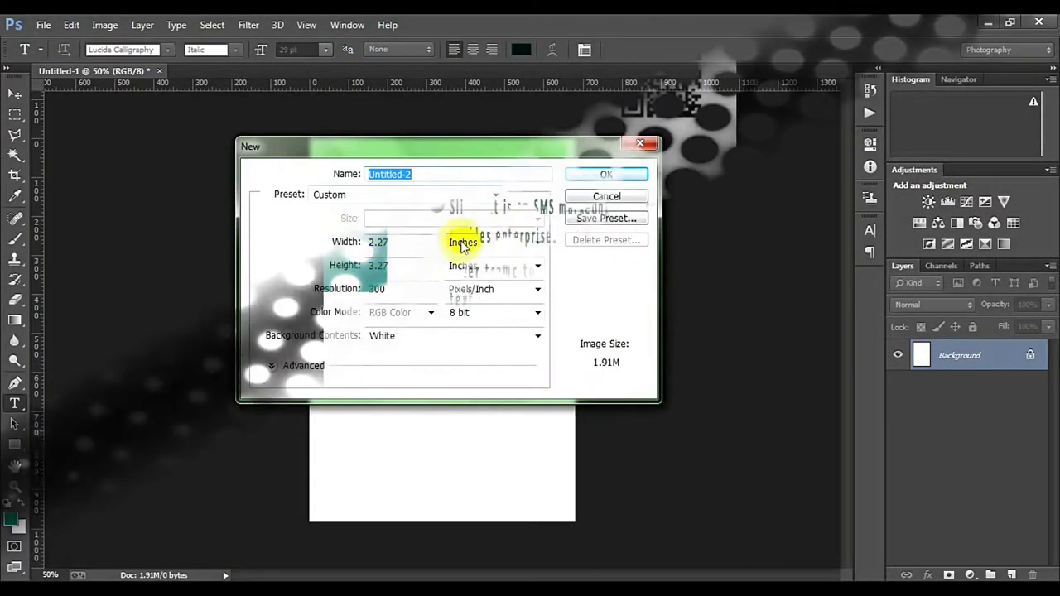
Create the 2.27 × 3.27 in, 300 ppi document with a white background.
{"action": "left_click", "coordinate": [356, 241]}
{"action": "left_click", "coordinate": [372, 265]}
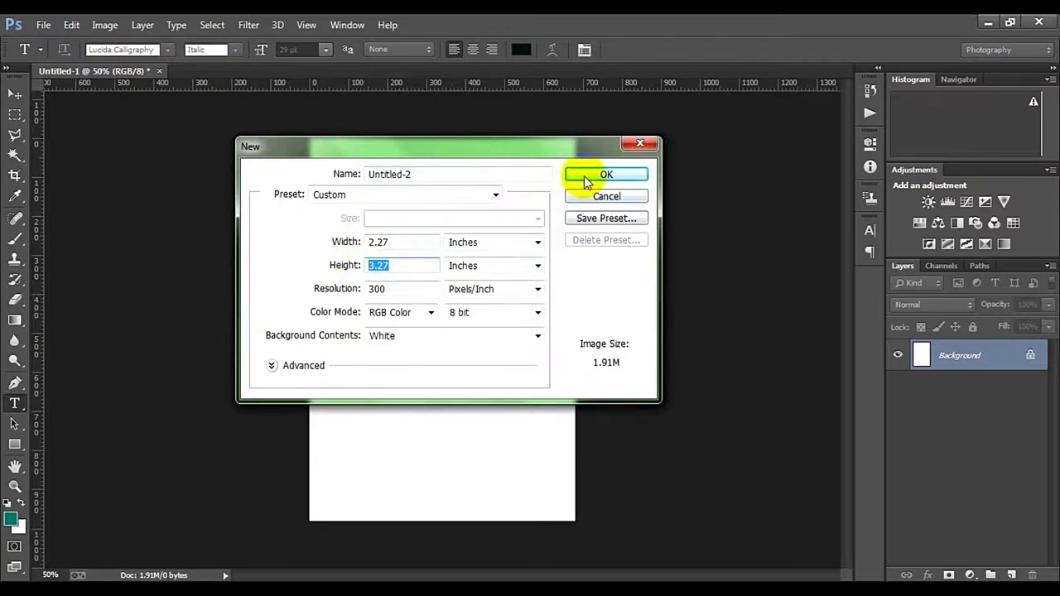
{"action": "left_click", "coordinate": [617, 197]}
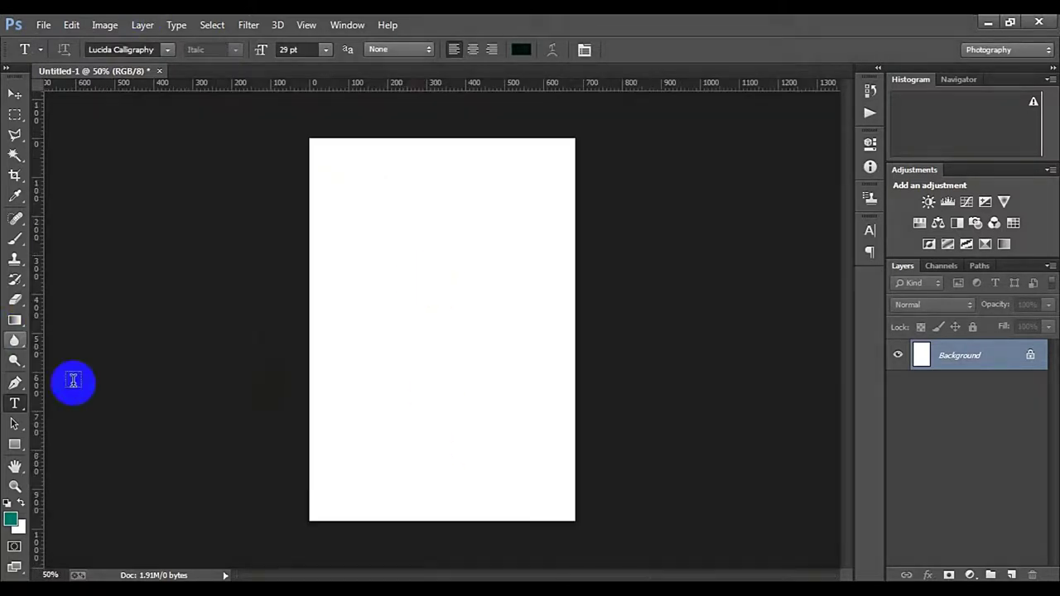
Draw a teal rectangle at the card's top-left with no border stroke.
{"action": "left_click", "coordinate": [14, 445]}
{"action": "left_click_drag", "start_coordinate": [314, 152], "coordinate": [386, 357]}
{"action": "left_click", "coordinate": [386, 331]}
{"action": "left_click", "coordinate": [566, 255]}
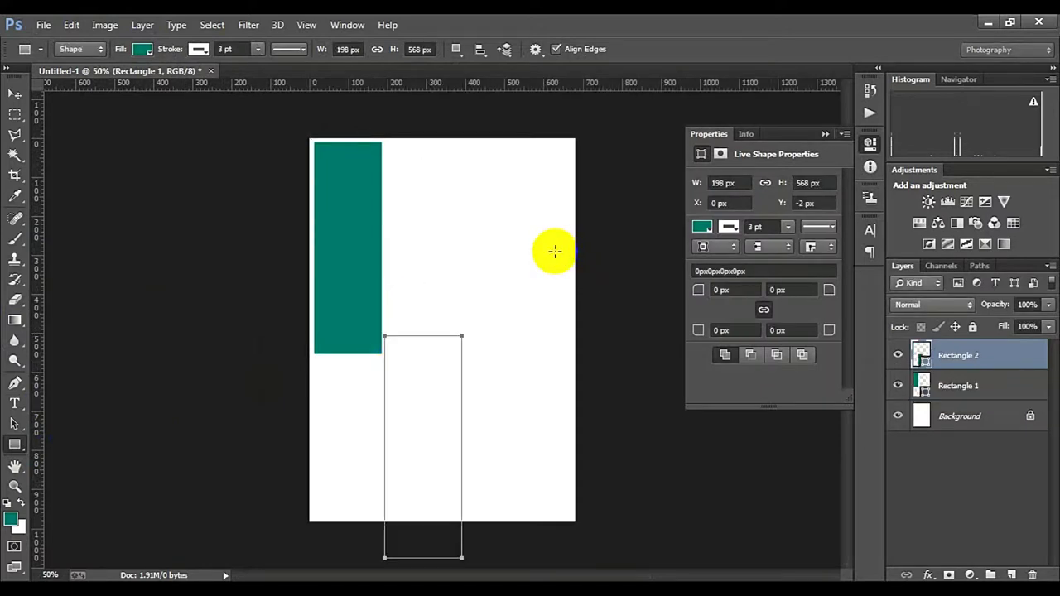
{"action": "key", "text": "ctrl+z"}
{"action": "left_click", "coordinate": [728, 227]}
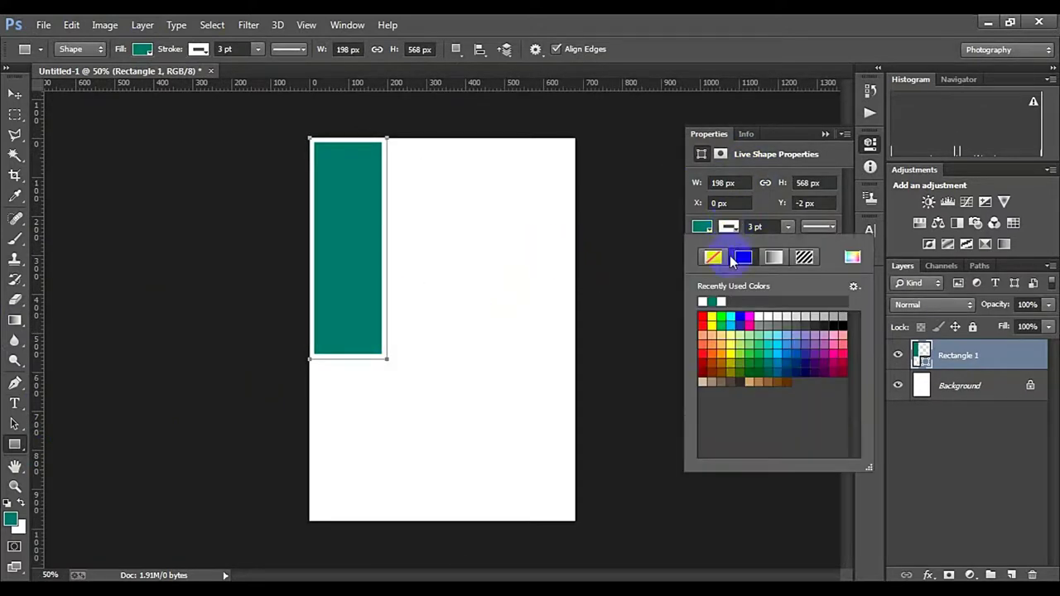
{"action": "left_click", "coordinate": [710, 259]}
{"action": "left_click", "coordinate": [833, 135]}
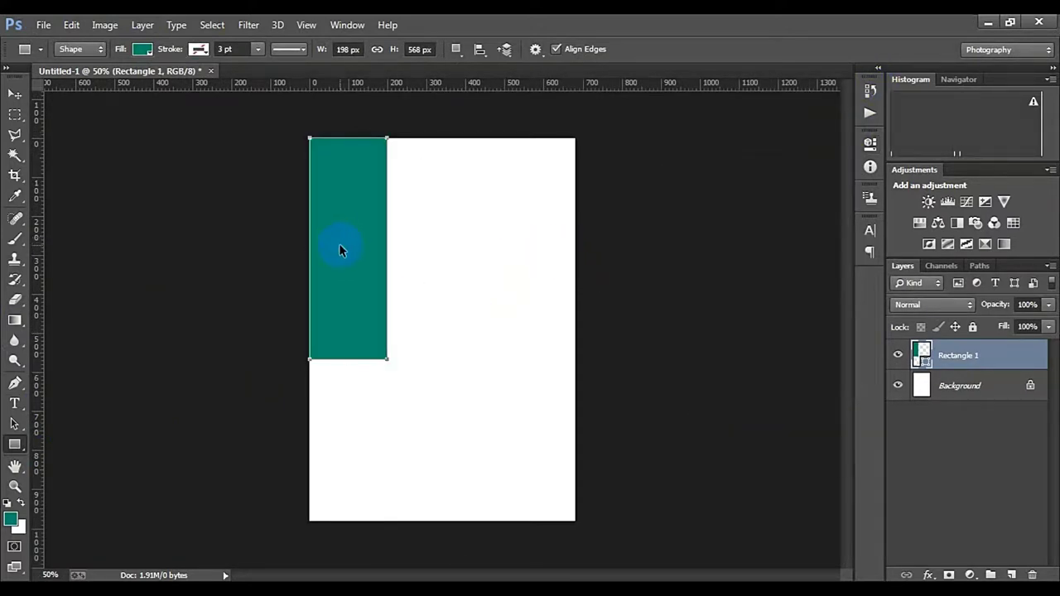
Resize the teal rectangle to about 191 × 552 px down the upper-left edge.
{"action": "key", "text": "ctrl+t"}
{"action": "mouse_move", "coordinate": [389, 357]}
{"action": "left_mouse_down"}
{"action": "mouse_move", "coordinate": [360, 323]}
{"action": "mouse_move", "coordinate": [346, 353]}
{"action": "left_mouse_up"}
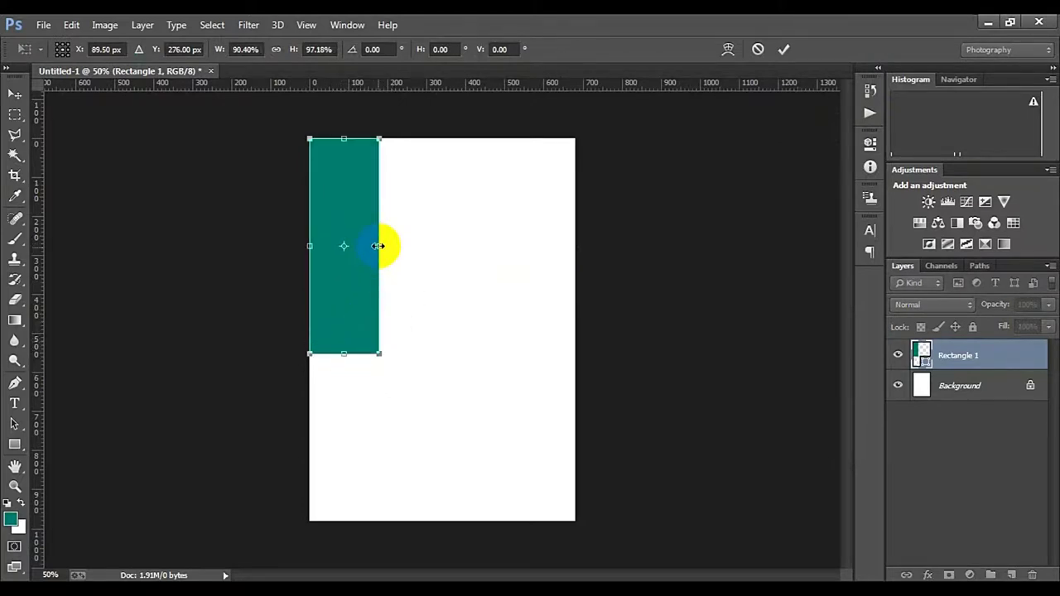
{"action": "left_click_drag", "start_coordinate": [379, 245], "coordinate": [384, 245]}
{"action": "left_click", "coordinate": [782, 52]}
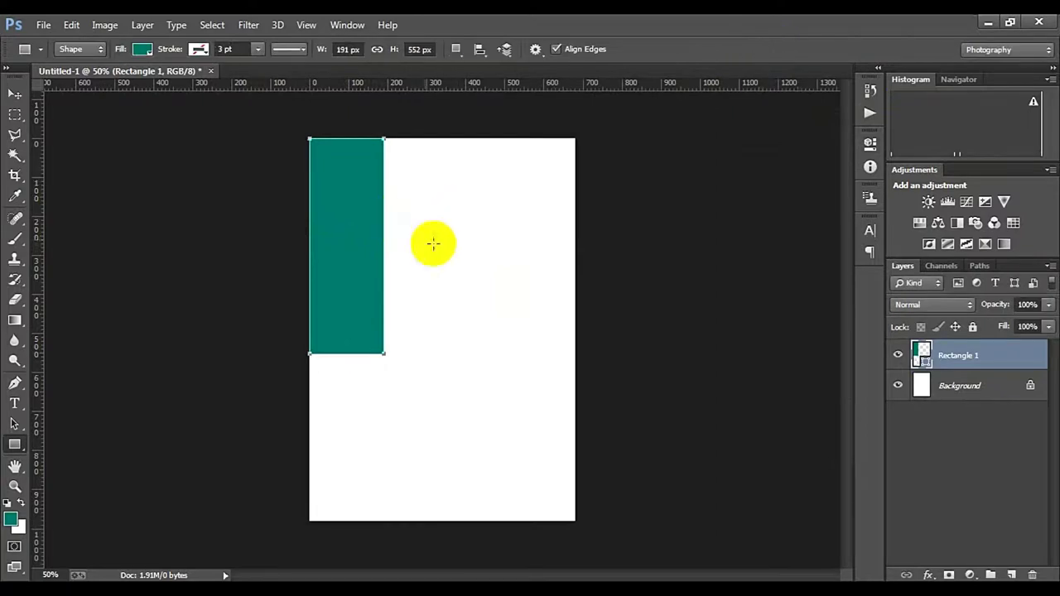
{"action": "double_click", "coordinate": [953, 391]}
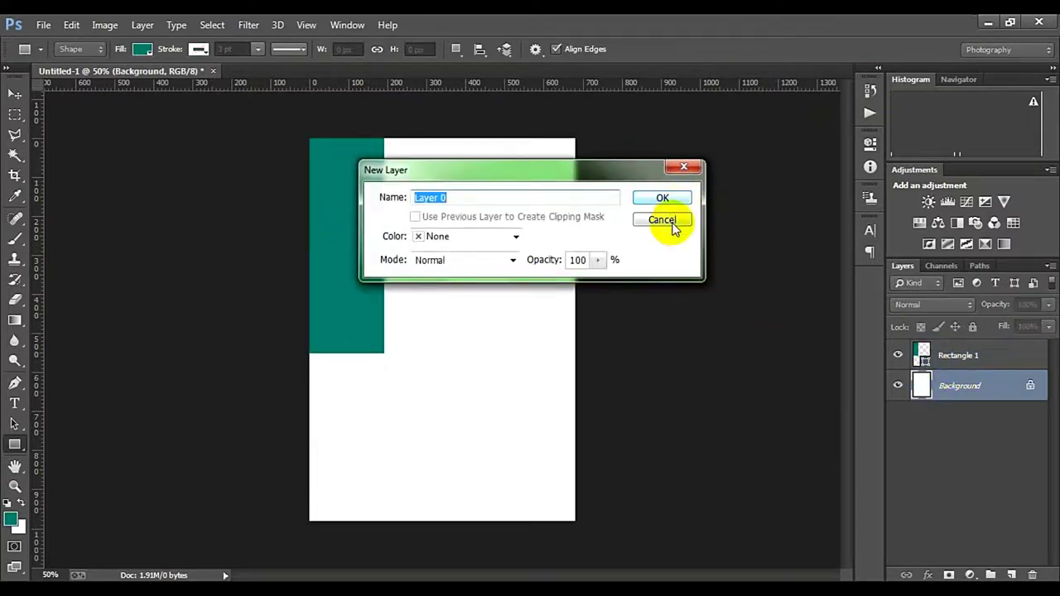
Cancel New Layer and Alt-drag a copy of the teal rectangle to the card's lower right.
{"action": "left_click", "coordinate": [672, 226]}
{"action": "left_click", "coordinate": [8, 93]}
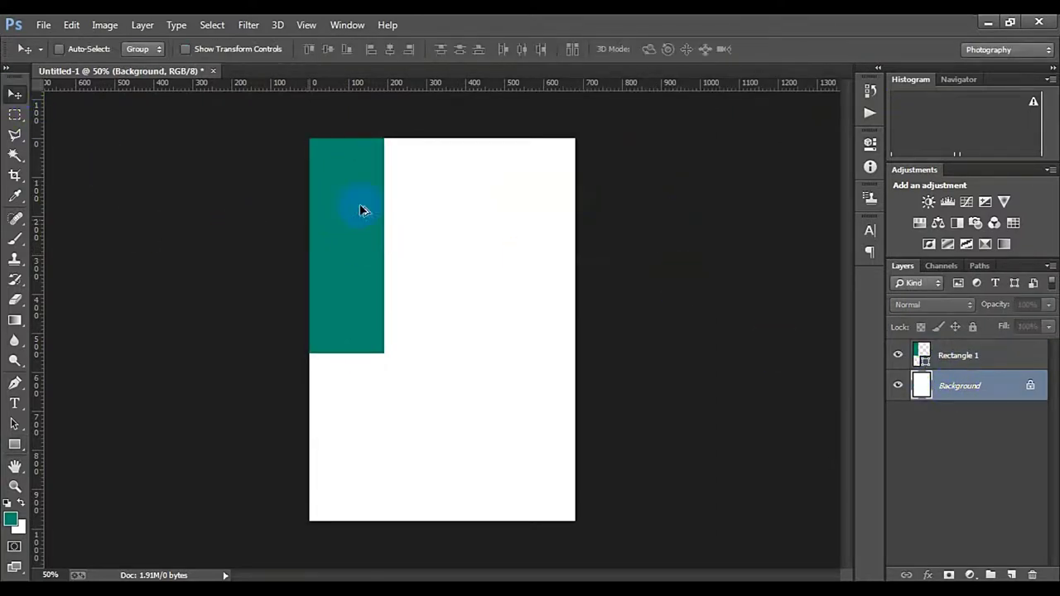
{"action": "left_click_drag", "start_coordinate": [361, 208], "coordinate": [530, 363]}
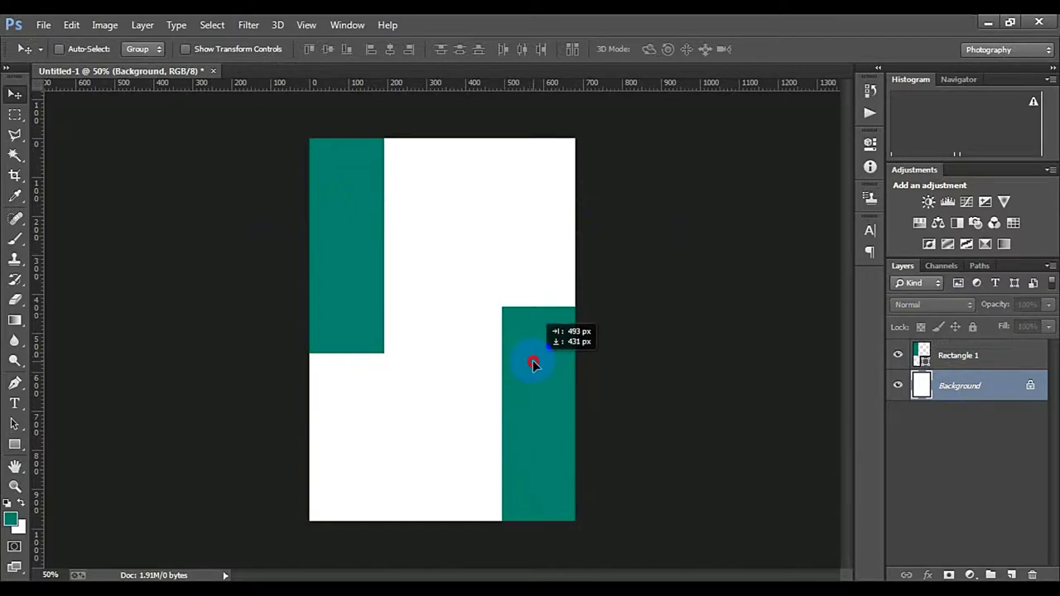
{"action": "left_click_drag", "start_coordinate": [531, 359], "coordinate": [531, 361]}
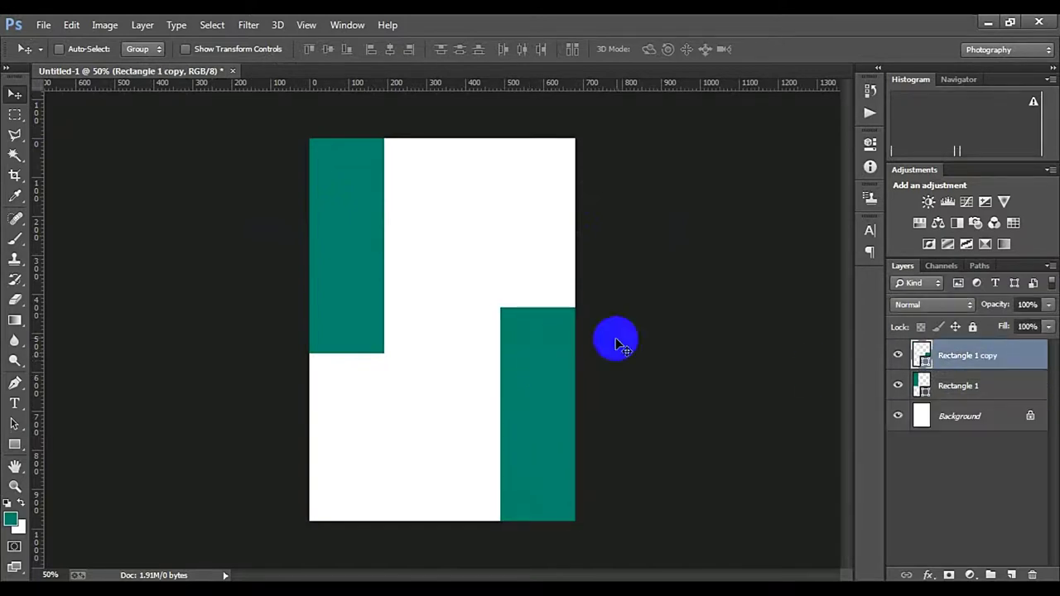
{"action": "key", "text": "ctrl+t"}
{"action": "key", "text": "Return"}
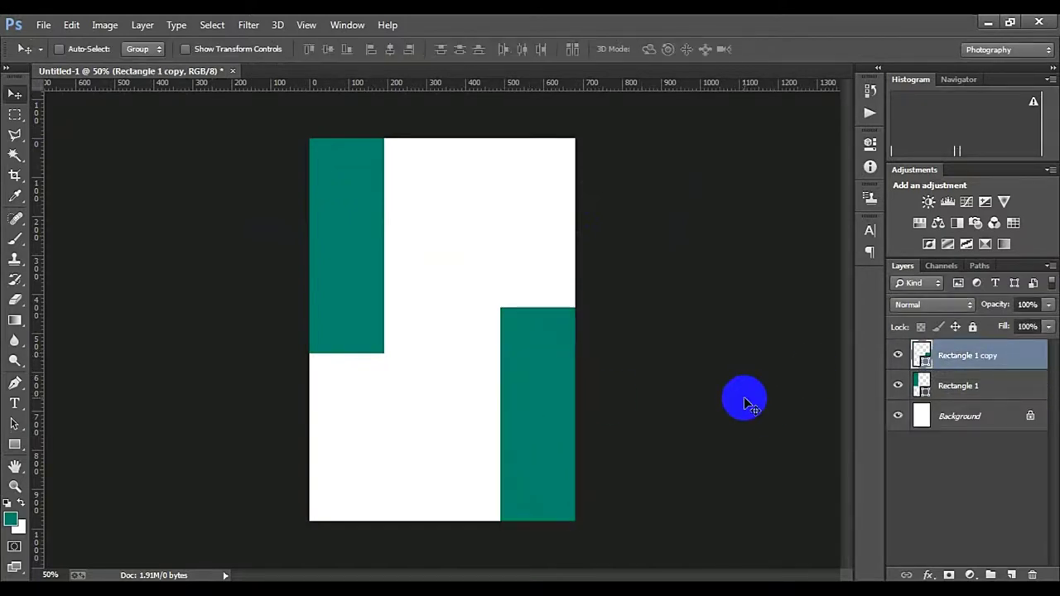
Stretch the lower-right rectangle so it reaches the canvas edge.
{"action": "left_click", "coordinate": [464, 296], "text": "ctrl"}
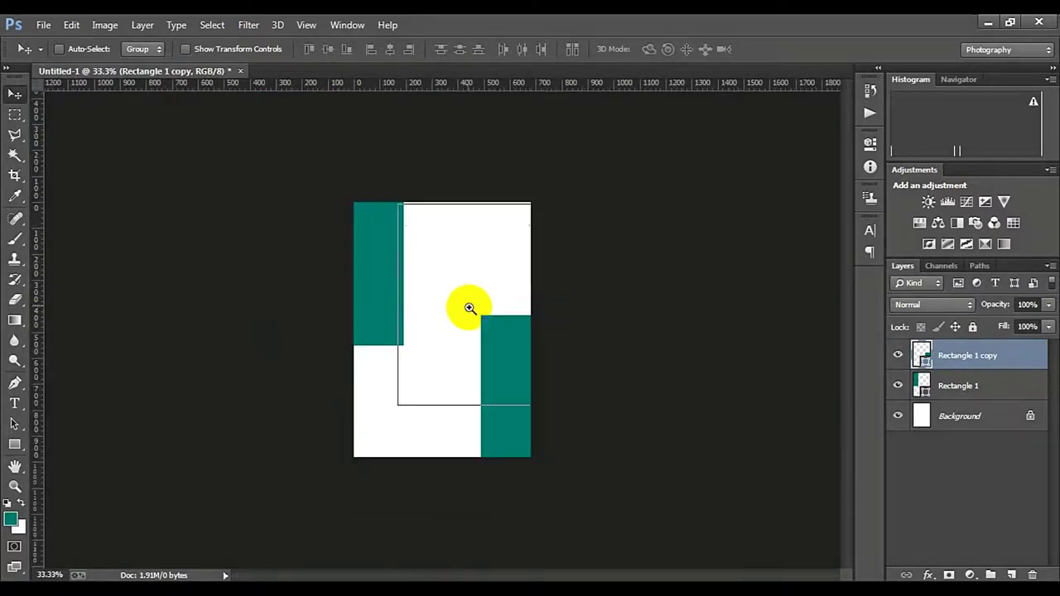
{"action": "left_click", "coordinate": [468, 306], "text": "ctrl"}
{"action": "left_click", "coordinate": [597, 373], "text": "ctrl"}
{"action": "key", "text": "ctrl+t"}
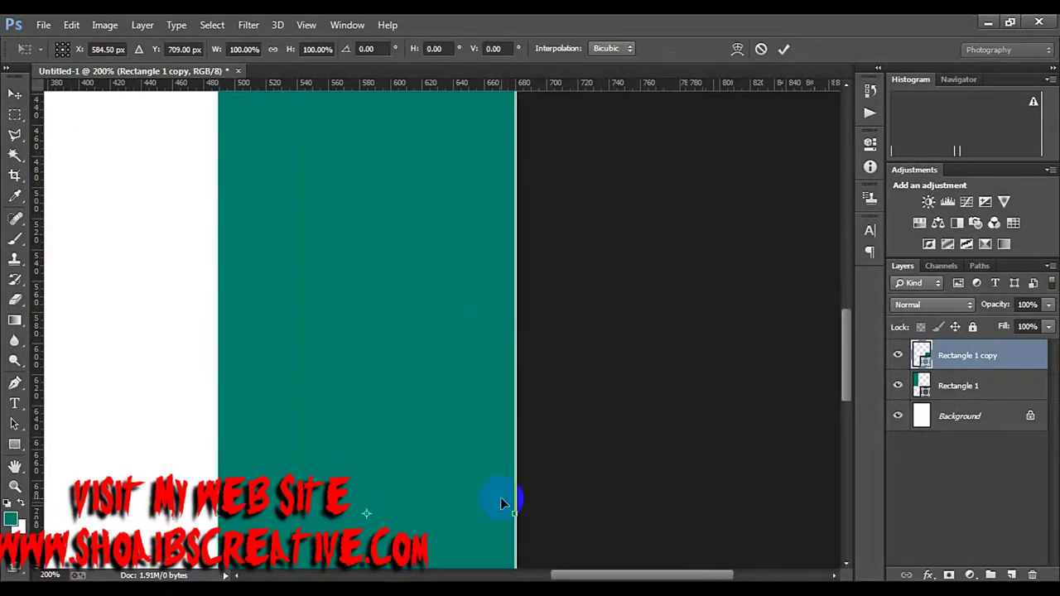
{"action": "left_click_drag", "start_coordinate": [515, 497], "coordinate": [521, 497]}
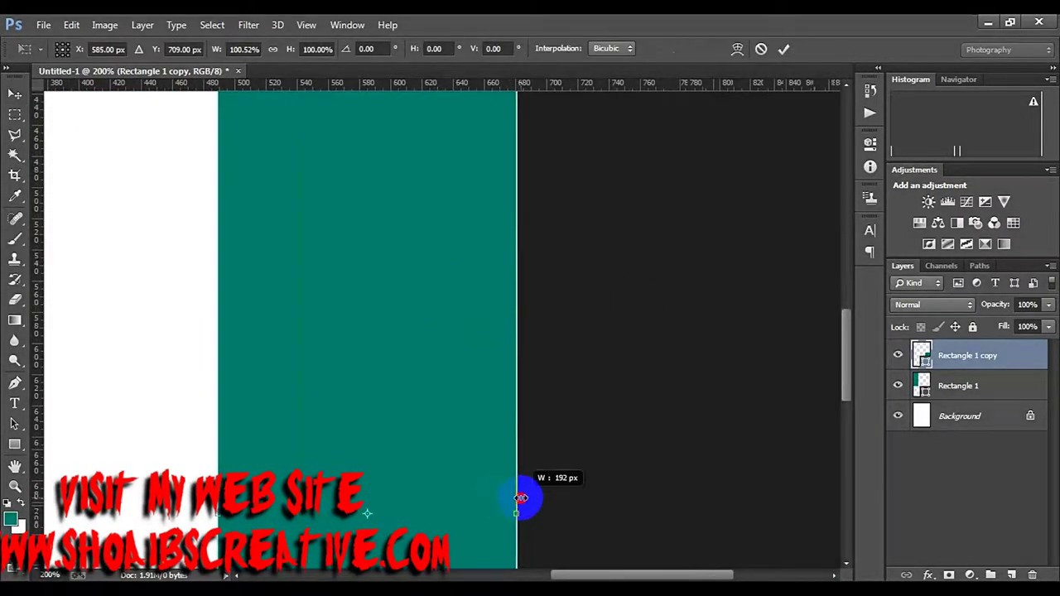
{"action": "left_click", "coordinate": [783, 48]}
Widen the upper-left teal rectangle slightly.
{"action": "left_click", "coordinate": [435, 300], "text": "alt"}
{"action": "left_click", "coordinate": [409, 300], "text": "ctrl"}
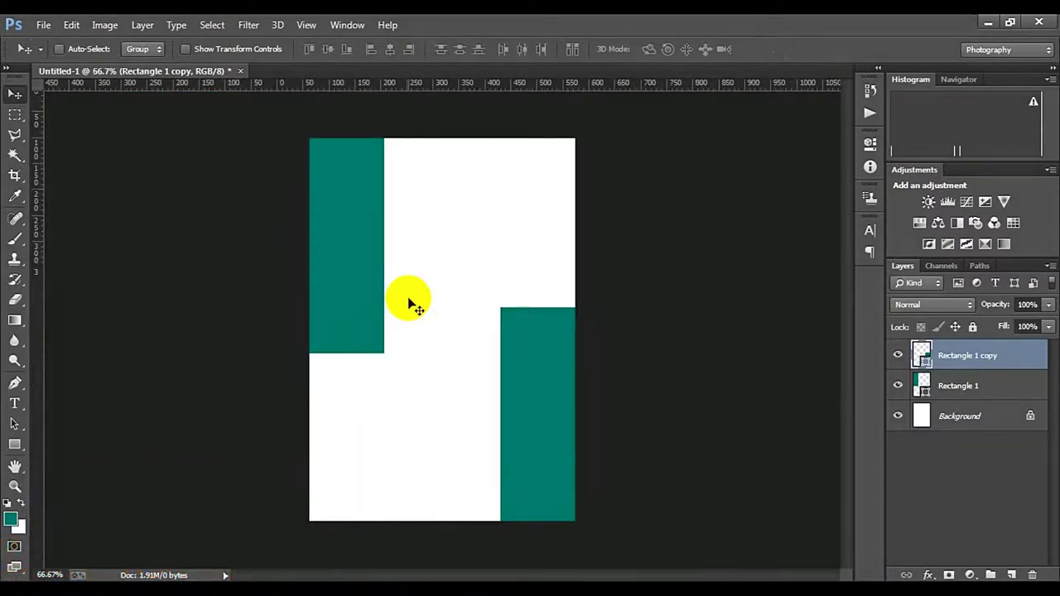
{"action": "key", "text": "alt+bracketleft"}
{"action": "key", "text": "ctrl+t"}
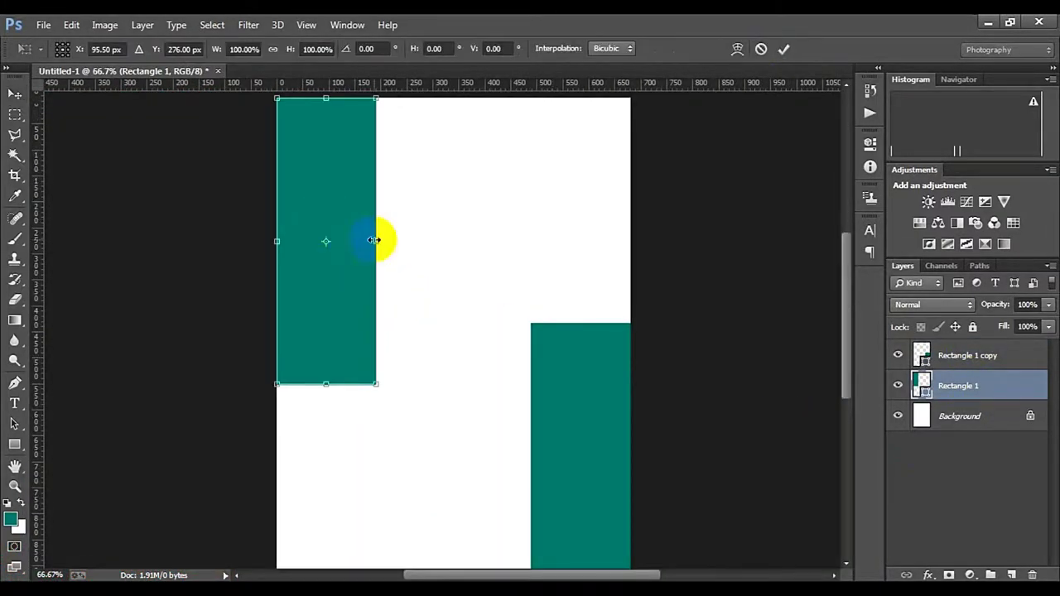
{"action": "left_click_drag", "start_coordinate": [377, 238], "coordinate": [386, 242]}
{"action": "left_click", "coordinate": [783, 48]}
Extend the Rectangle 1 copy's left edge slightly, giving it a 201 × 552 px size.
{"action": "left_click", "coordinate": [952, 356]}
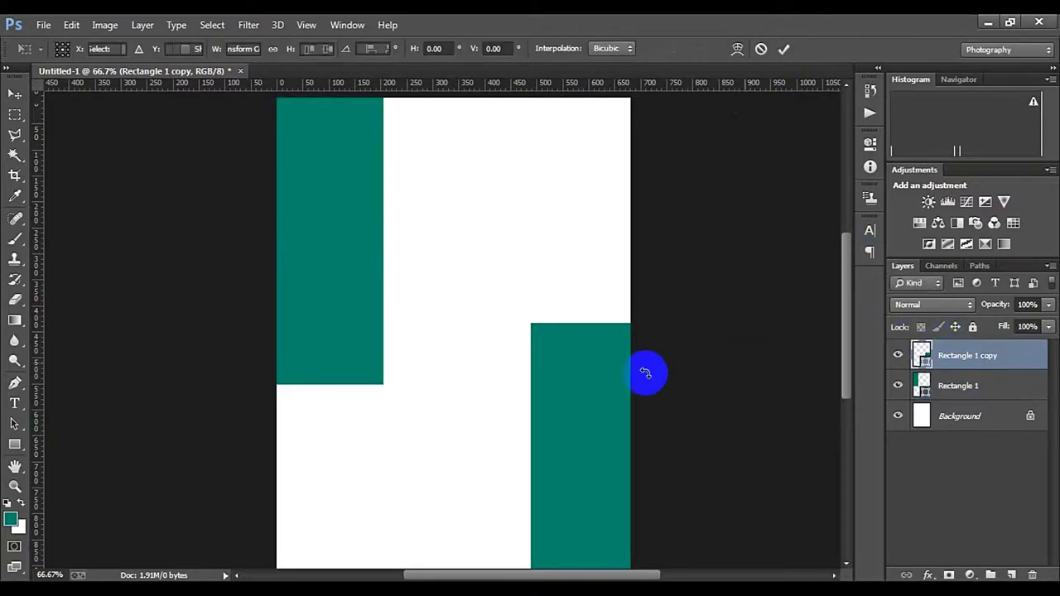
{"action": "key", "text": "ctrl+t"}
{"action": "left_click_drag", "start_coordinate": [531, 466], "coordinate": [525, 466]}
{"action": "left_click", "coordinate": [786, 49]}
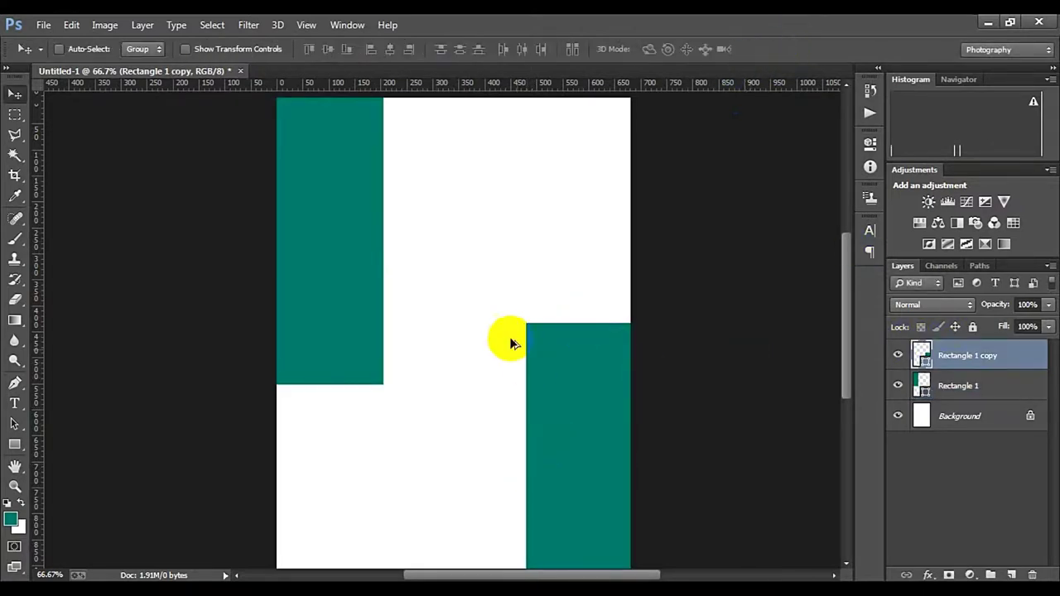
{"action": "key", "text": "ctrl+minus"}
{"action": "key", "text": "ctrl+minus"}
Draw a 321 × 300 px teal square across the card's centre with a white border.
{"action": "left_click", "coordinate": [14, 446]}
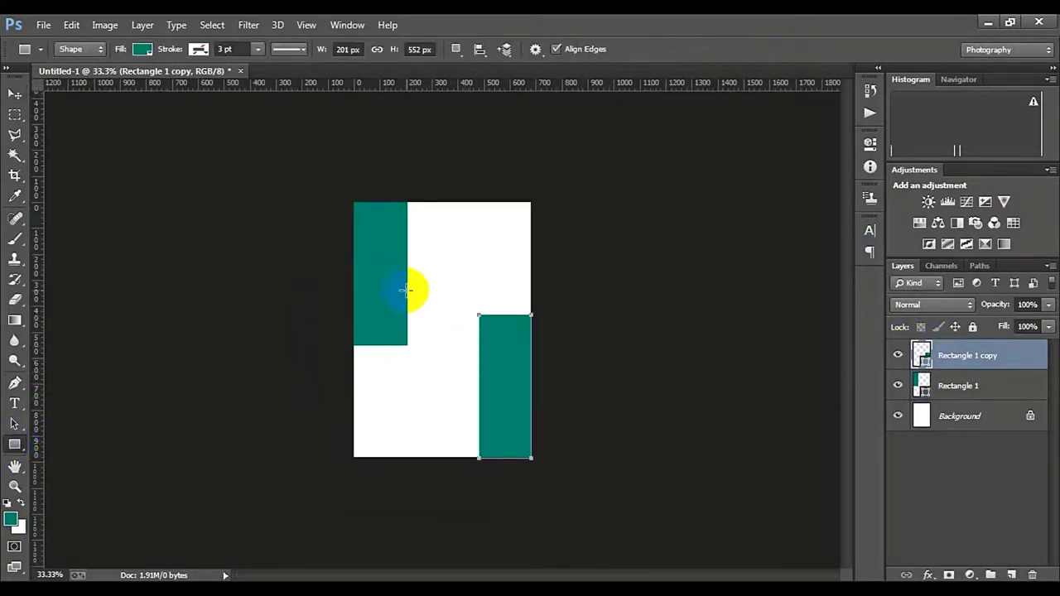
{"action": "left_click_drag", "start_coordinate": [402, 289], "coordinate": [482, 365]}
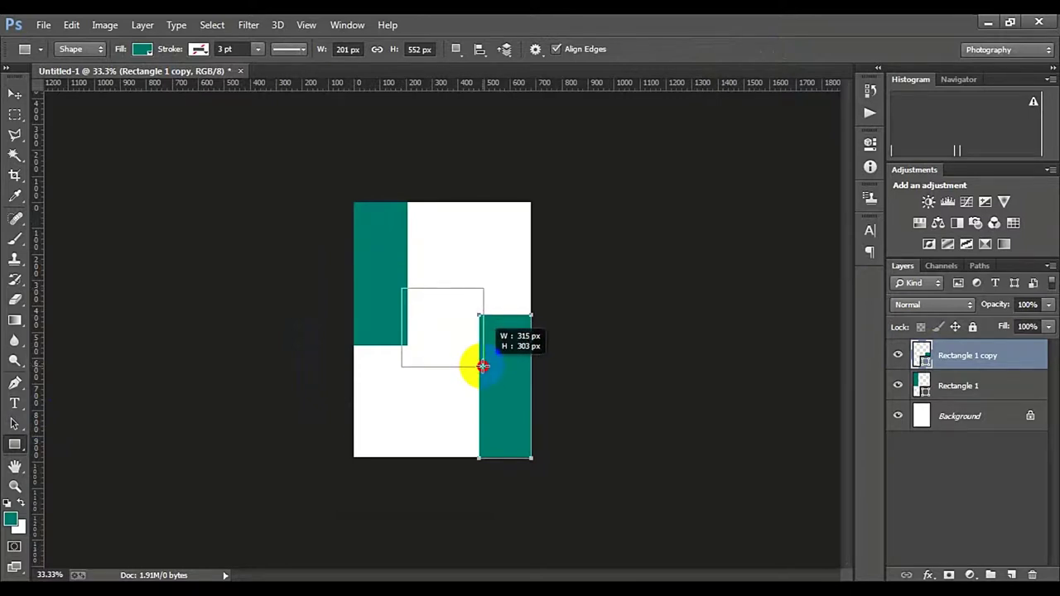
{"action": "left_click_drag", "start_coordinate": [484, 364], "coordinate": [485, 365]}
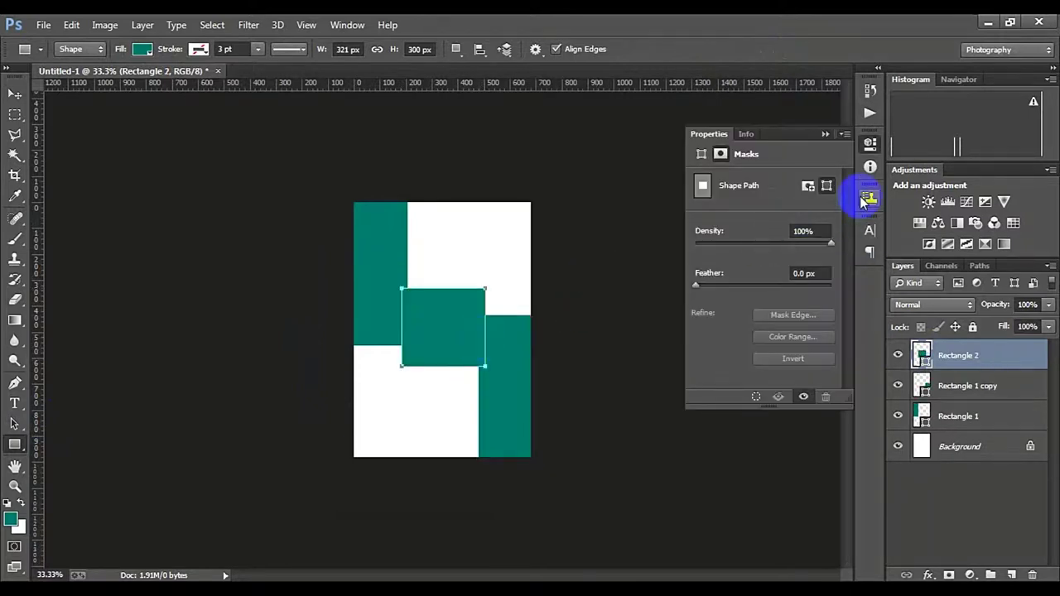
{"action": "left_click", "coordinate": [822, 134]}
{"action": "left_click", "coordinate": [199, 50]}
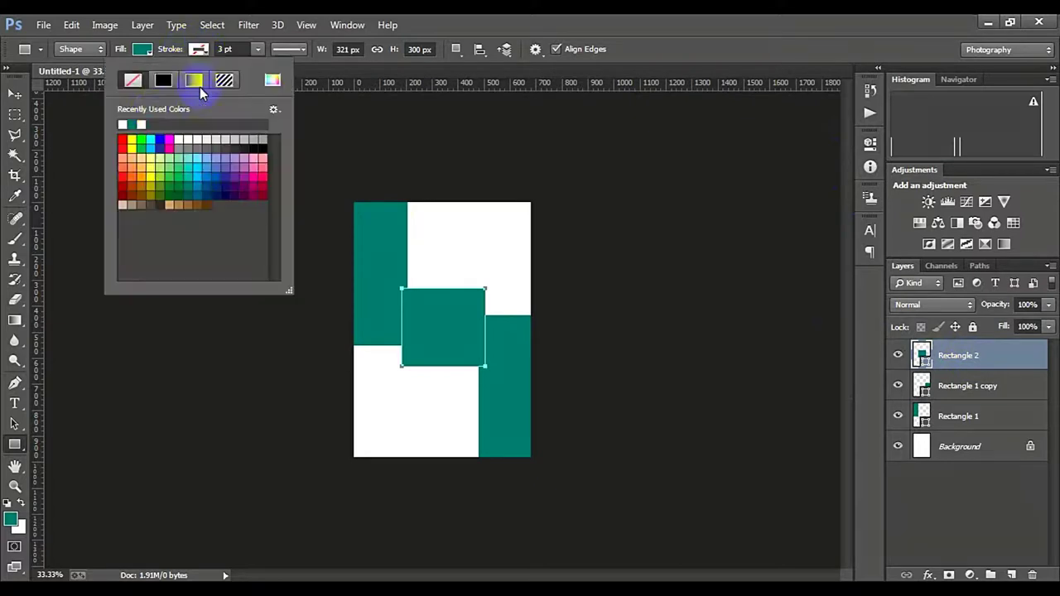
{"action": "left_click", "coordinate": [128, 126]}
{"action": "left_click", "coordinate": [977, 387]}
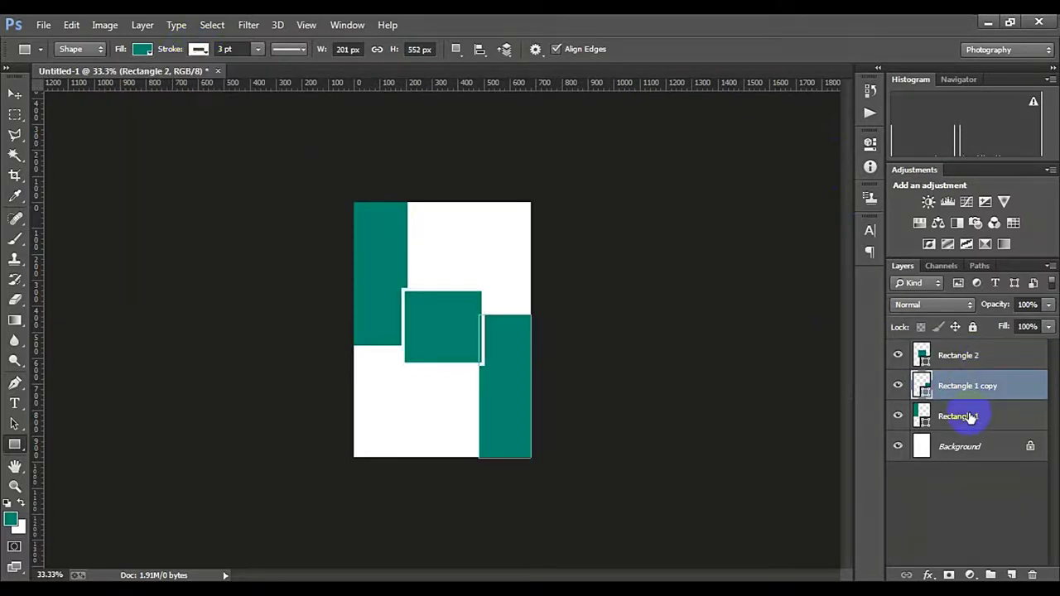
Change the centre square's border stroke from white to gray.
{"action": "left_click", "coordinate": [956, 455]}
{"action": "left_click", "coordinate": [459, 313], "text": "ctrl"}
{"action": "left_click", "coordinate": [472, 298], "text": "alt"}
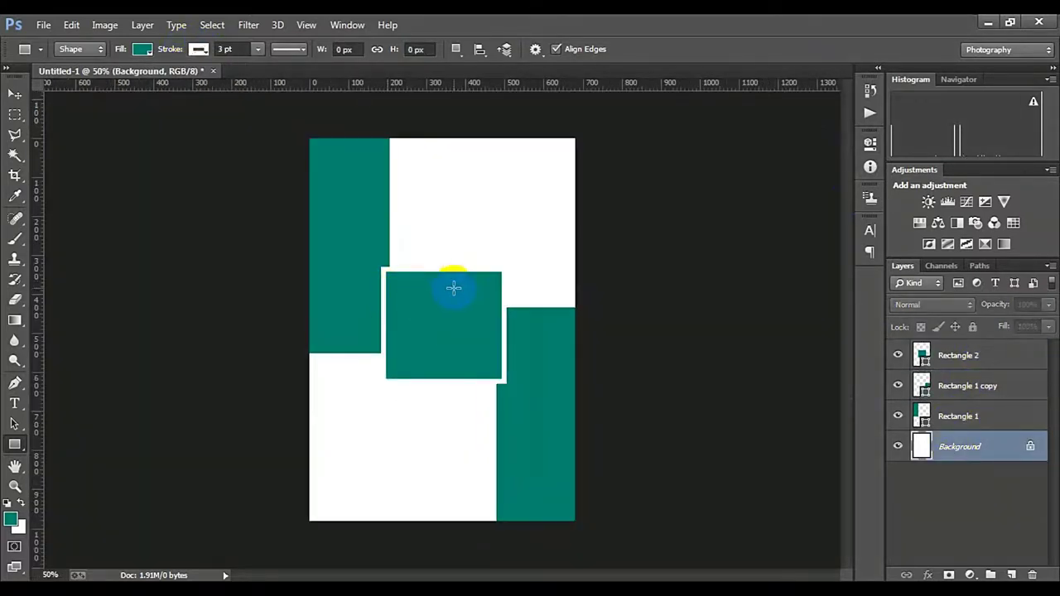
{"action": "left_click", "coordinate": [431, 282], "text": "alt"}
{"action": "left_click", "coordinate": [200, 49]}
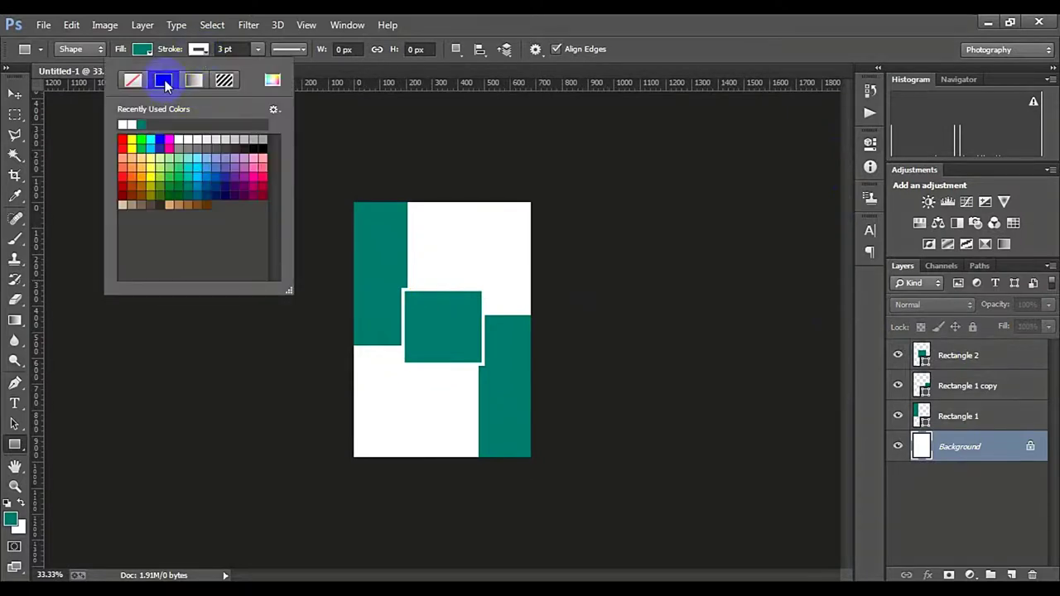
{"action": "left_click", "coordinate": [164, 78]}
{"action": "left_click", "coordinate": [234, 141]}
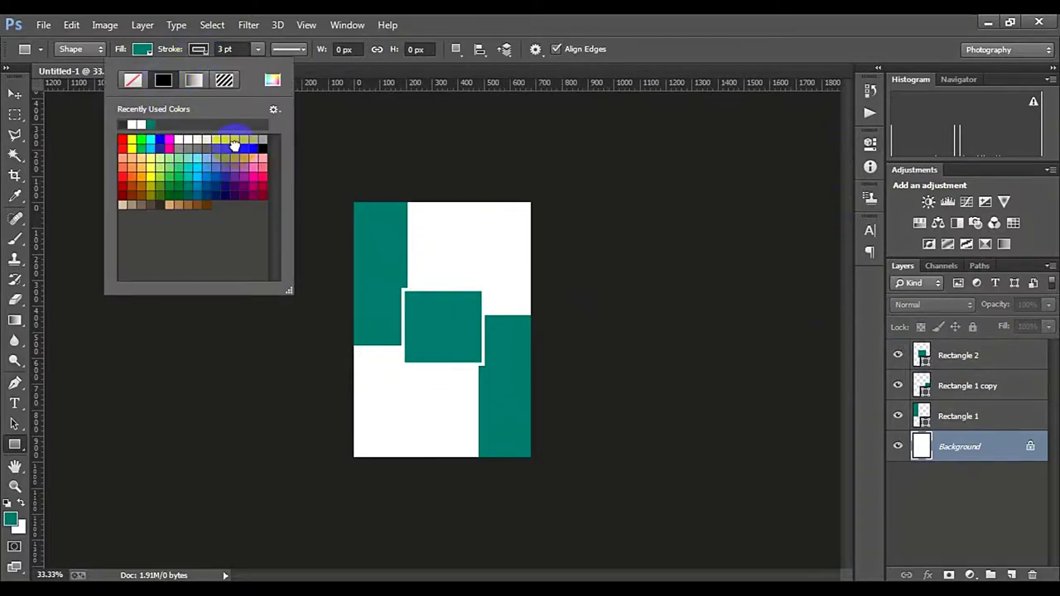
{"action": "left_click", "coordinate": [362, 170]}
{"action": "left_click", "coordinate": [969, 366]}
{"action": "left_click", "coordinate": [199, 50]}
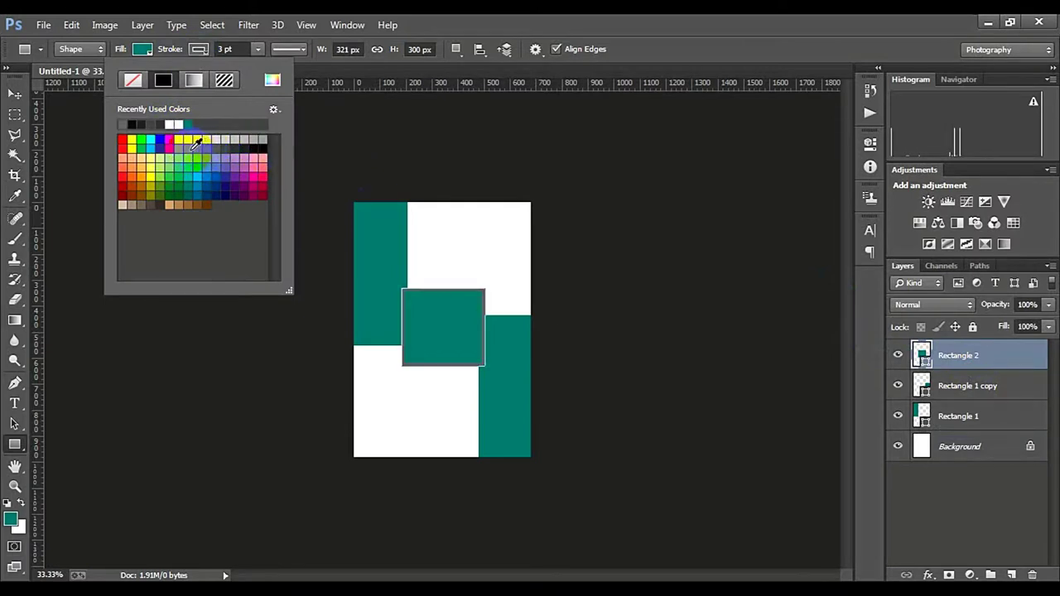
{"action": "left_click", "coordinate": [314, 135]}
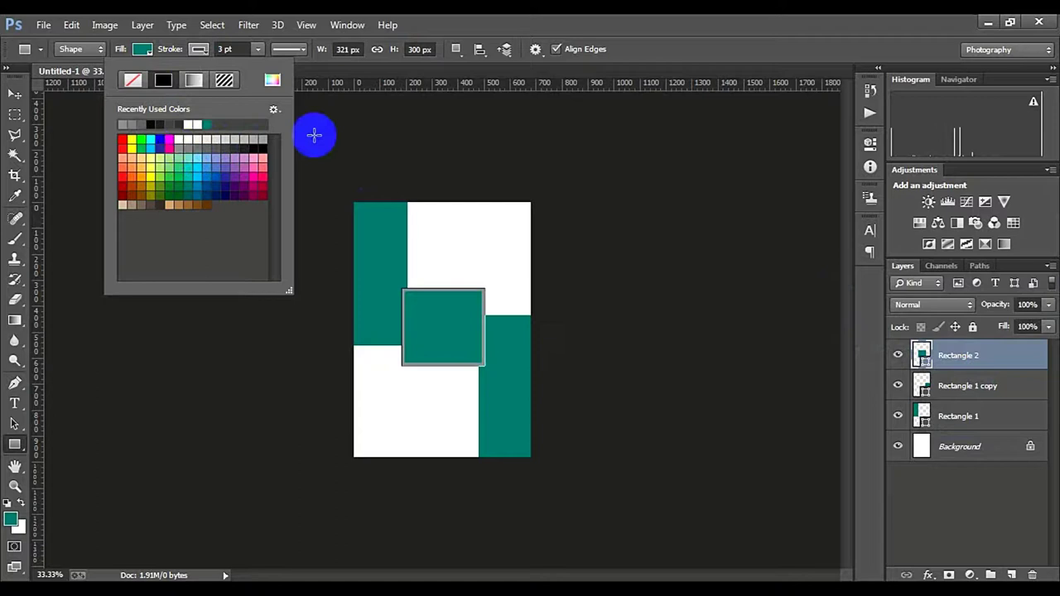
{"action": "left_click", "coordinate": [960, 451]}
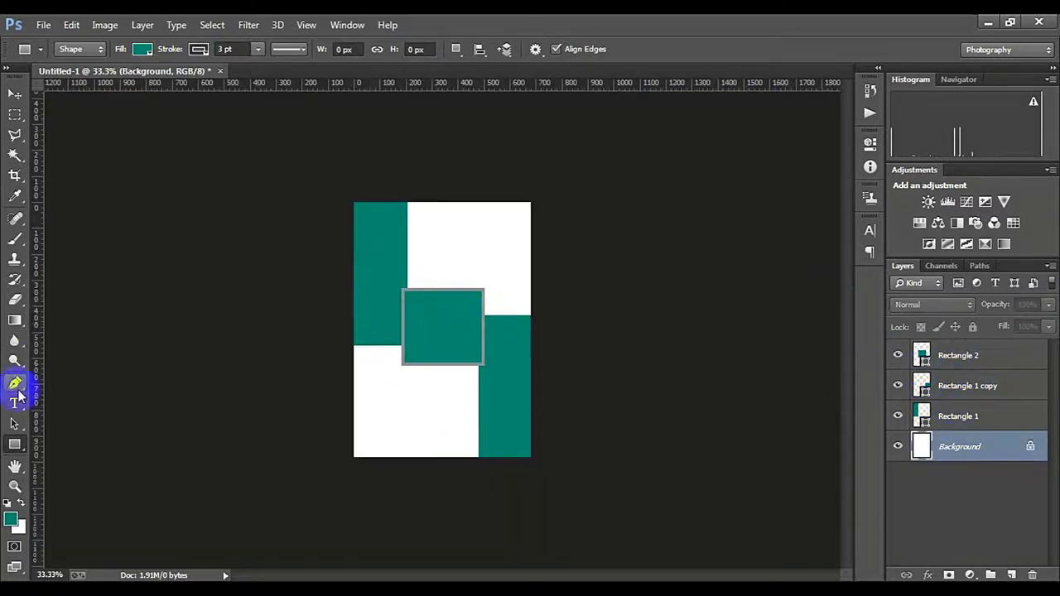
{"action": "left_click", "coordinate": [15, 400]}
Type the cardholder's name below the square and scale it to about 8.99 pt.
{"action": "left_click", "coordinate": [376, 384]}
{"action": "type", "text": "RAYA"}
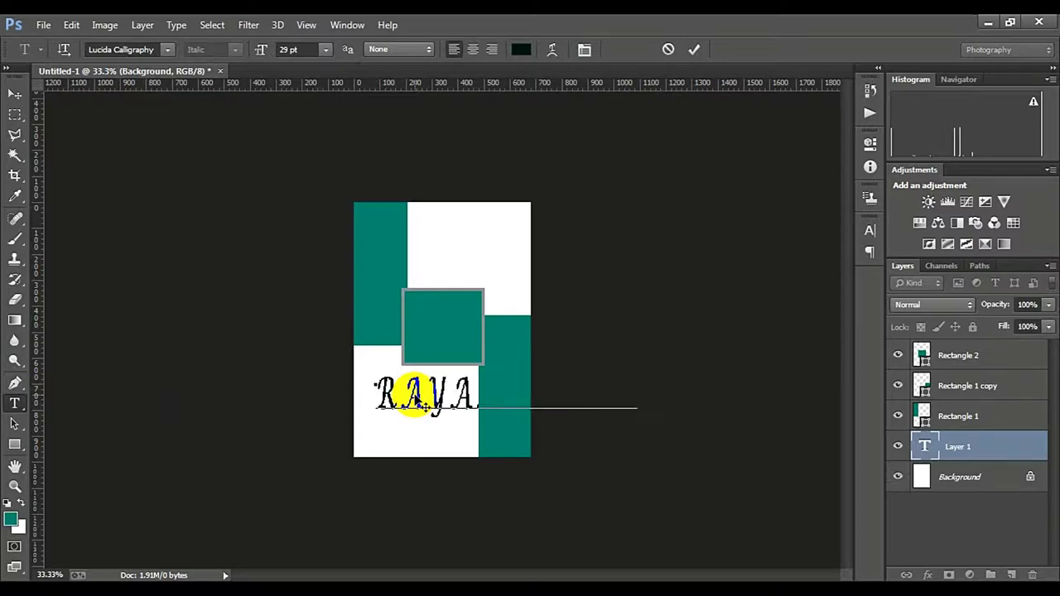
{"action": "left_click", "coordinate": [694, 50]}
{"action": "key", "text": "ctrl+t"}
{"action": "mouse_move", "coordinate": [637, 425]}
{"action": "left_mouse_down"}
{"action": "mouse_move", "coordinate": [579, 395]}
{"action": "mouse_move", "coordinate": [447, 381]}
{"action": "mouse_move", "coordinate": [476, 403]}
{"action": "left_mouse_up"}
{"action": "key", "text": "ctrl+plus"}
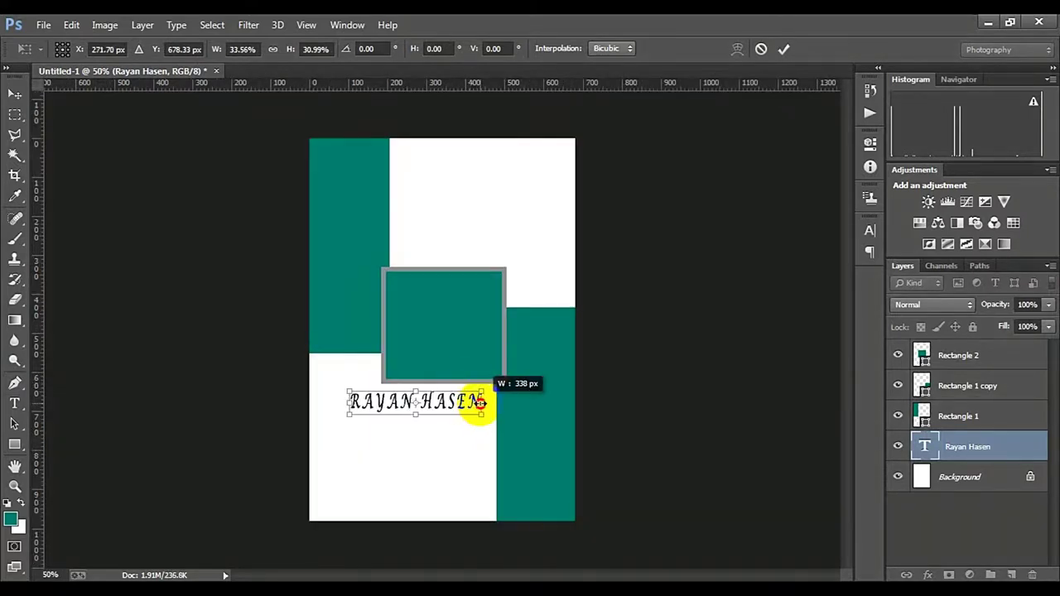
{"action": "left_click_drag", "start_coordinate": [369, 403], "coordinate": [356, 403]}
{"action": "left_click_drag", "start_coordinate": [455, 402], "coordinate": [468, 402]}
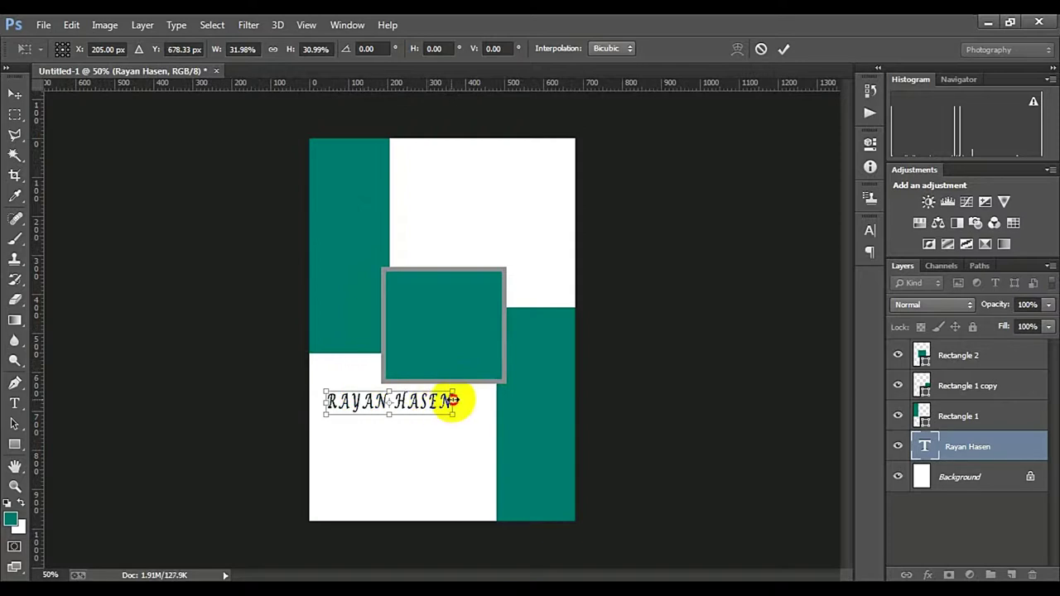
{"action": "key", "text": "Return"}
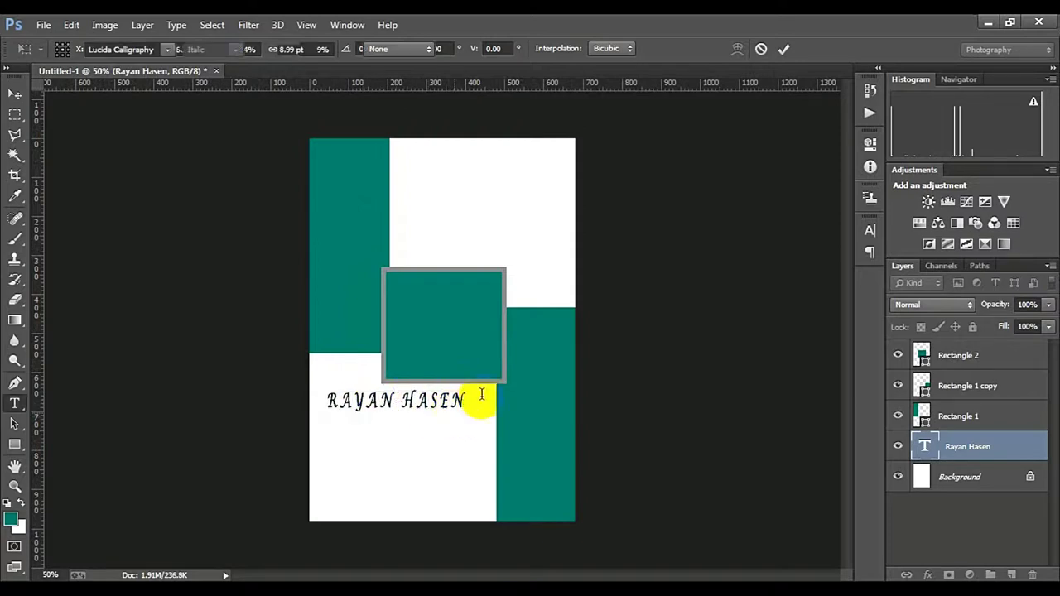
Begin a new text line under the name, typing 'SENIO'.
{"action": "key", "text": "ctrl+plus"}
{"action": "key", "text": "ctrl+plus"}
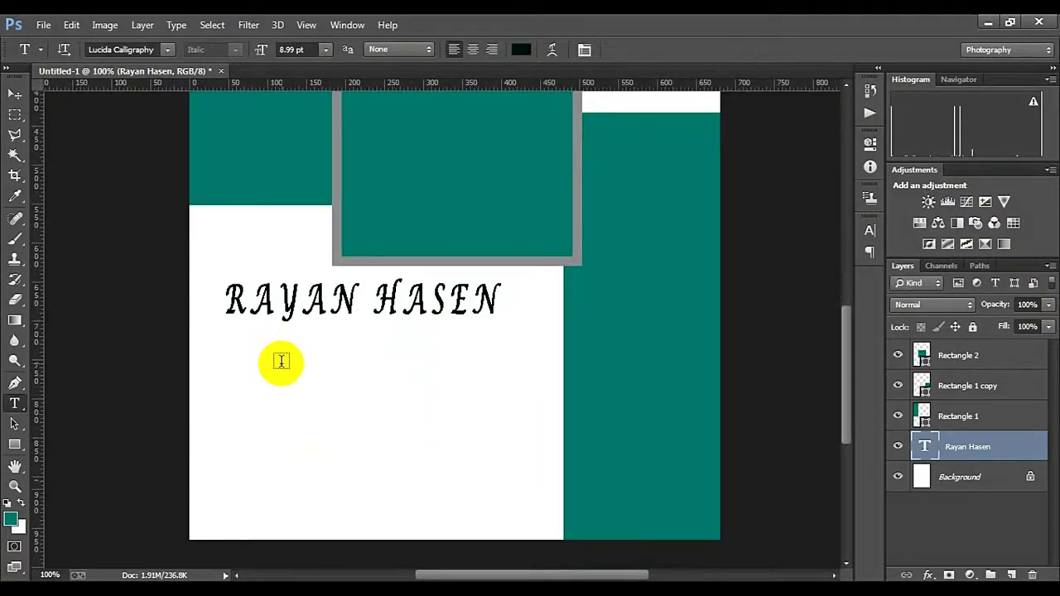
{"action": "left_click", "coordinate": [281, 359]}
{"action": "type", "text": "SE"}
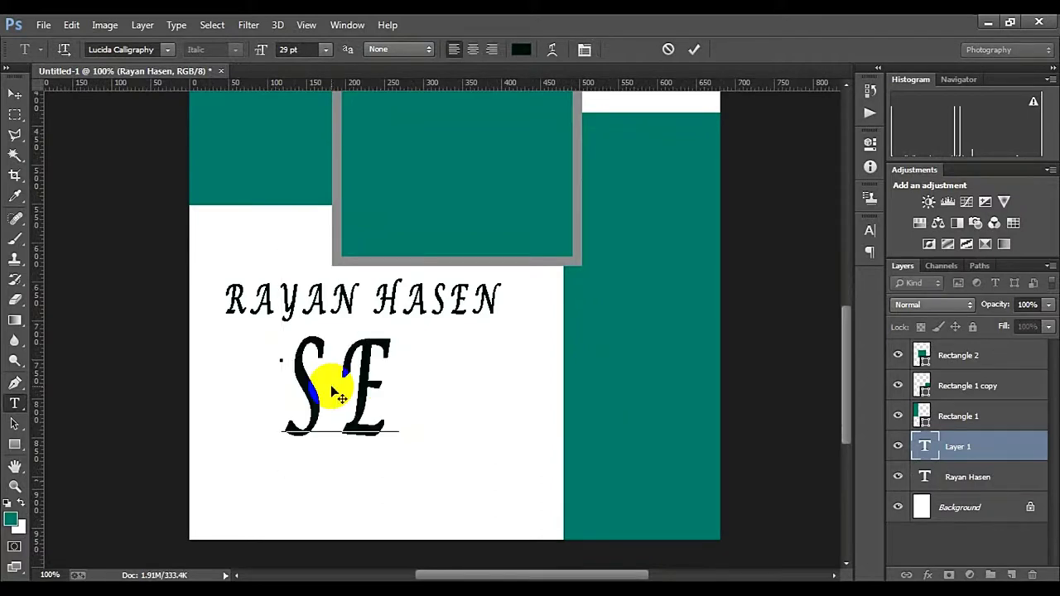
{"action": "type", "text": "NIO"}
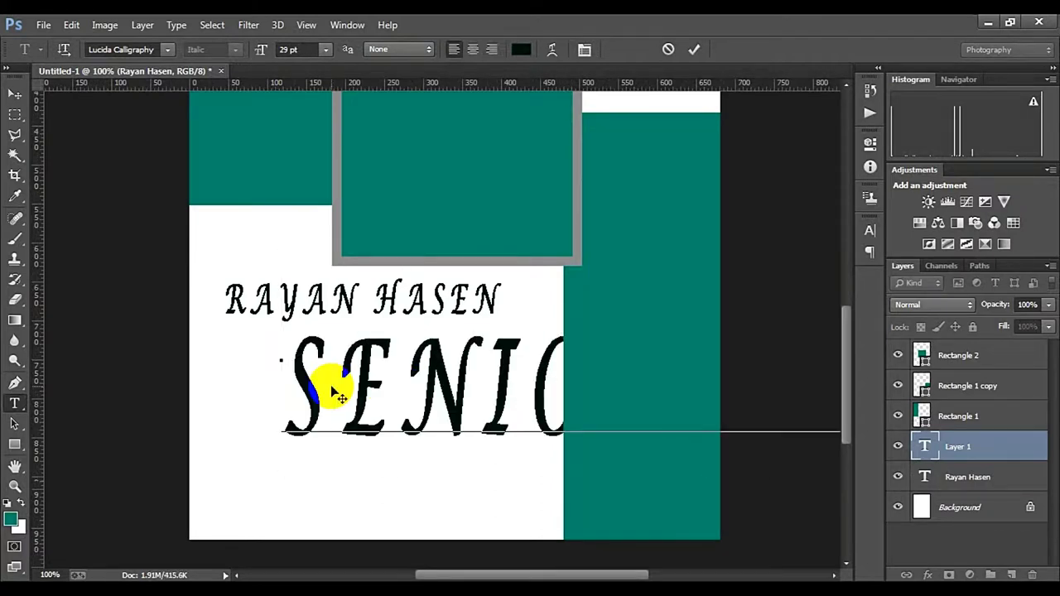
Shrink the job title and move it under the name.
{"action": "left_click", "coordinate": [694, 50]}
{"action": "key", "text": "ctrl+t"}
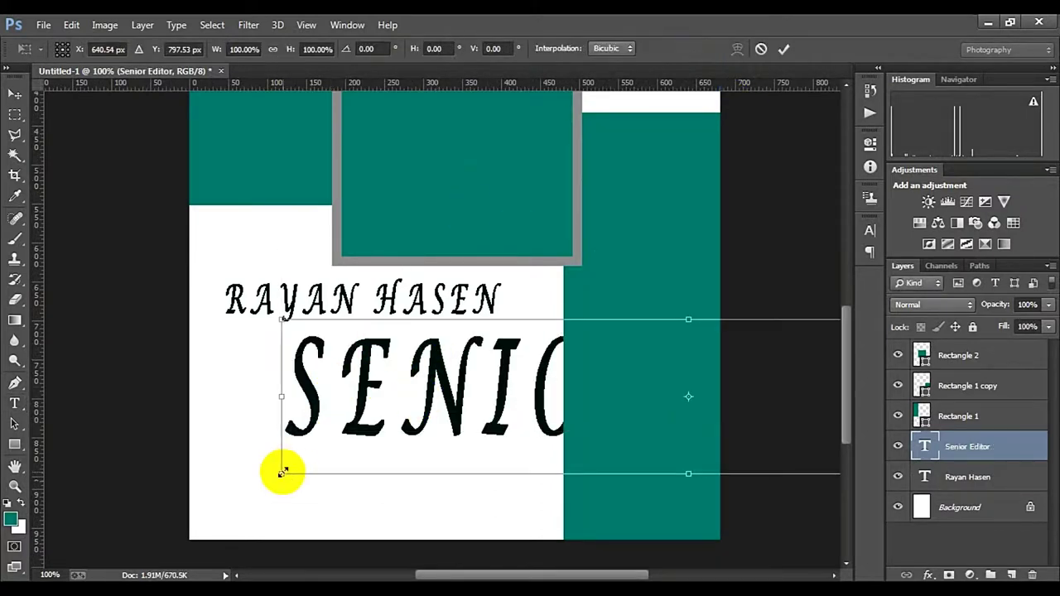
{"action": "mouse_move", "coordinate": [279, 472]}
{"action": "left_mouse_down"}
{"action": "mouse_move", "coordinate": [503, 437]}
{"action": "mouse_move", "coordinate": [613, 383]}
{"action": "mouse_move", "coordinate": [350, 338]}
{"action": "mouse_move", "coordinate": [367, 339]}
{"action": "left_mouse_up"}
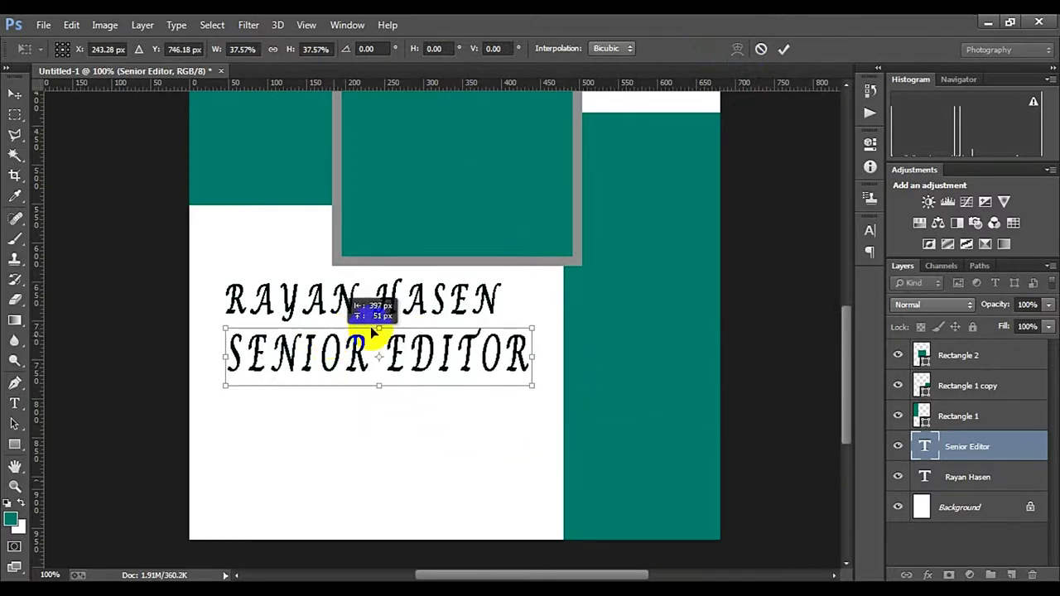
{"action": "left_click", "coordinate": [783, 49]}
Turn off All Caps, centre the title at 5.02 pt, and hyphenate it to 'Senior-Editor'.
{"action": "left_click", "coordinate": [584, 51]}
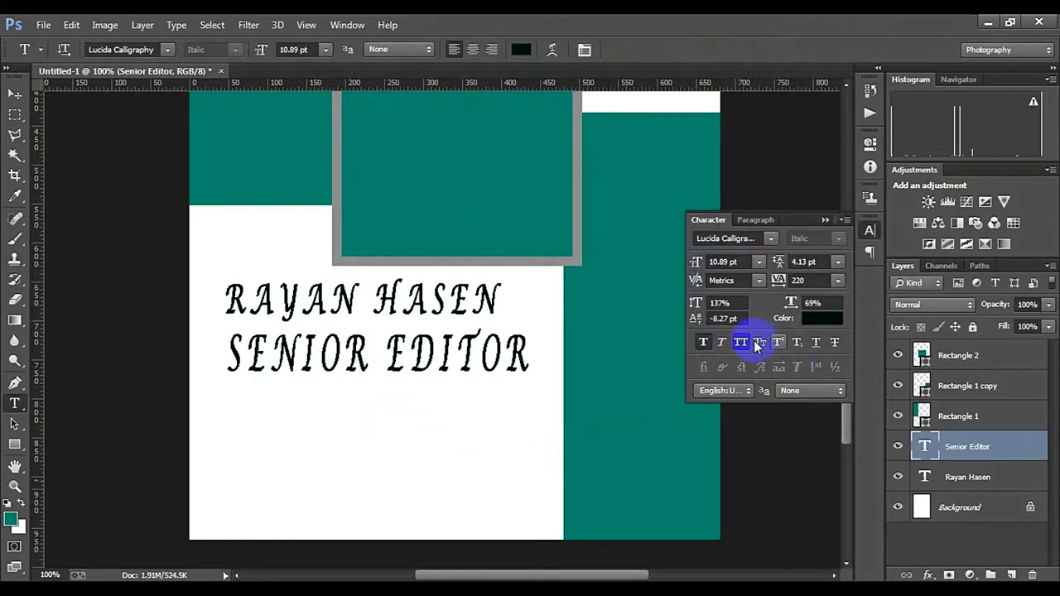
{"action": "left_click", "coordinate": [742, 342]}
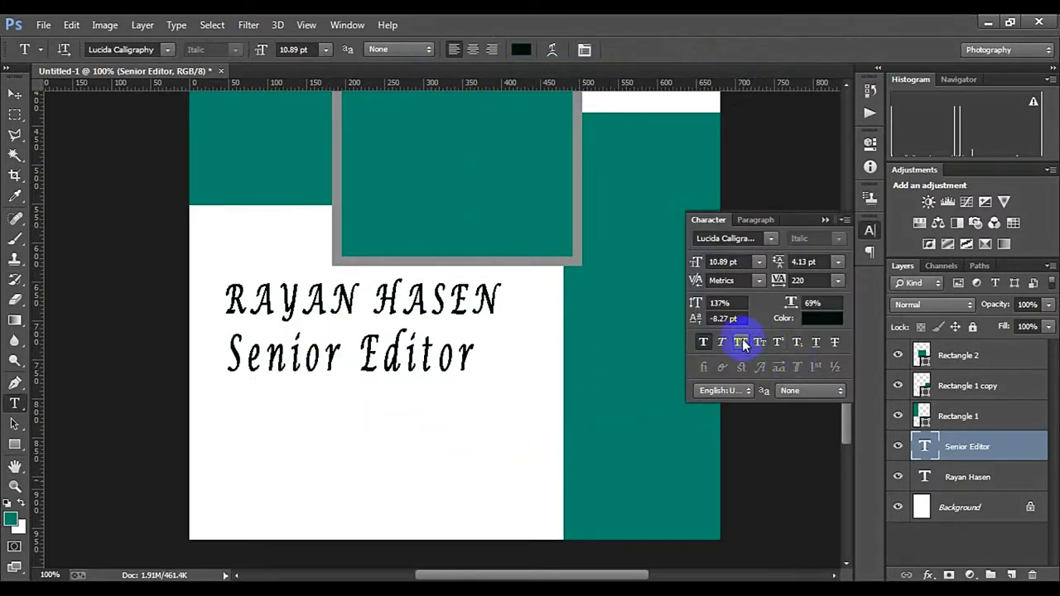
{"action": "left_click", "coordinate": [825, 219]}
{"action": "key", "text": "ctrl+t"}
{"action": "mouse_move", "coordinate": [451, 356]}
{"action": "left_mouse_down"}
{"action": "mouse_move", "coordinate": [389, 352]}
{"action": "mouse_move", "coordinate": [396, 341]}
{"action": "left_mouse_up"}
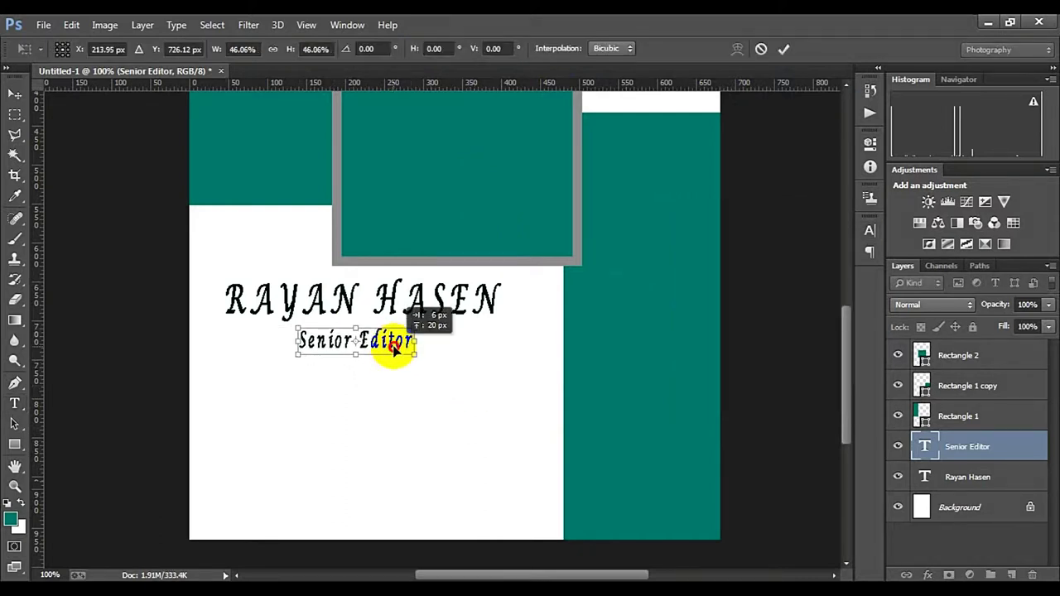
{"action": "left_click", "coordinate": [783, 49]}
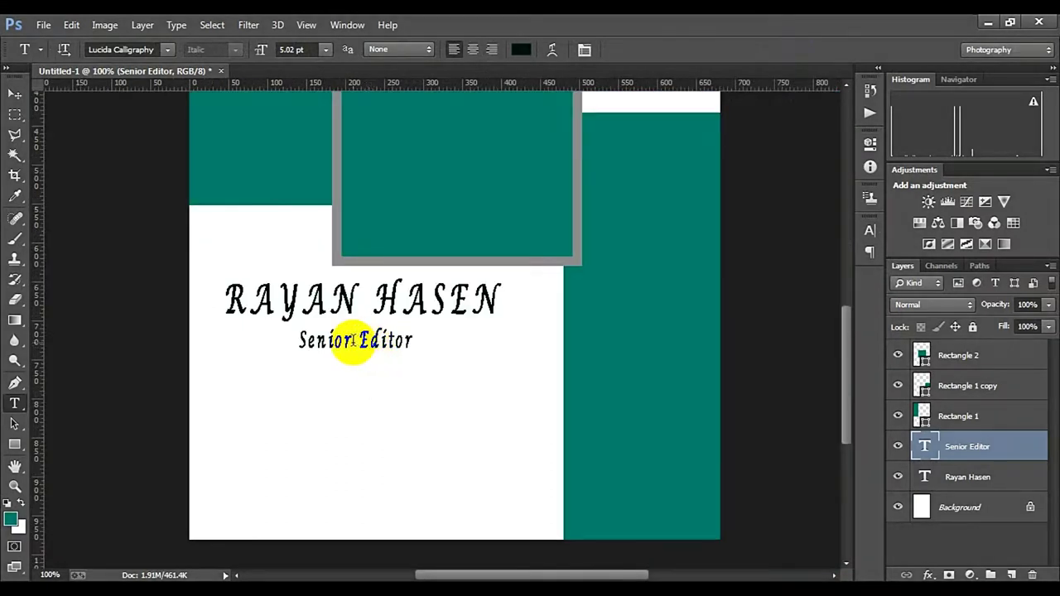
{"action": "left_click", "coordinate": [352, 340]}
{"action": "type", "text": "-"}
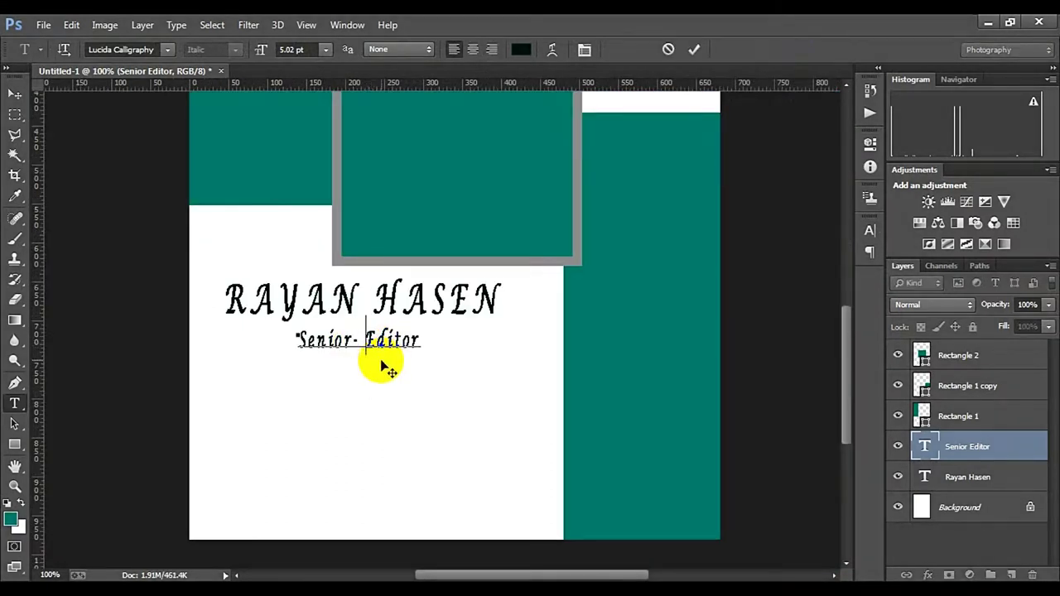
{"action": "left_click", "coordinate": [695, 49]}
Type the ID number 00.010.00219 and shrink it to sit under the job title.
{"action": "scroll", "coordinate": [237, 329], "scroll_direction": "down", "scroll_amount": 2}
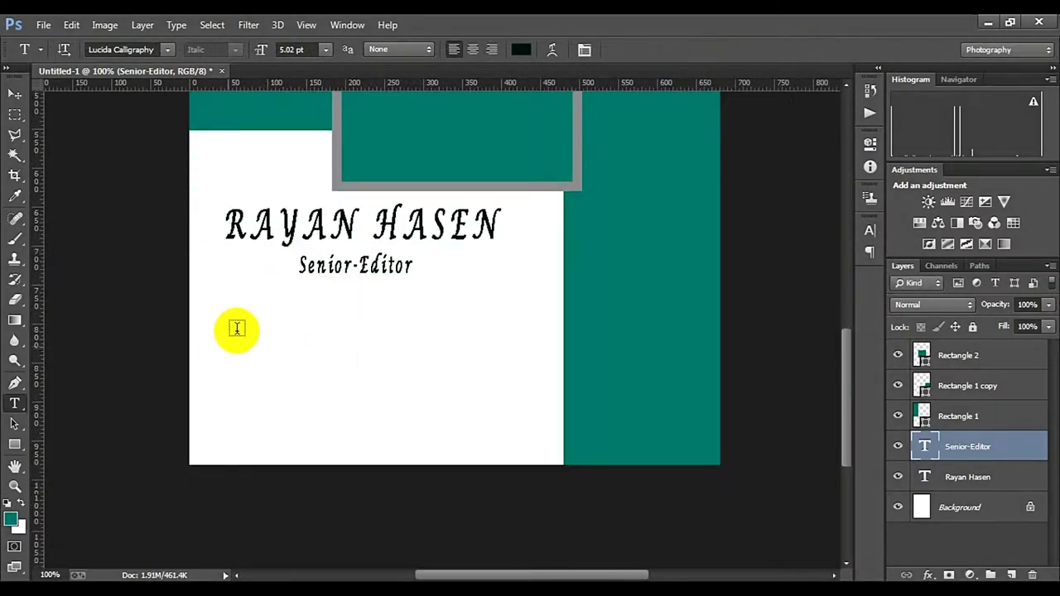
{"action": "left_click", "coordinate": [237, 335]}
{"action": "type", "text": "00"}
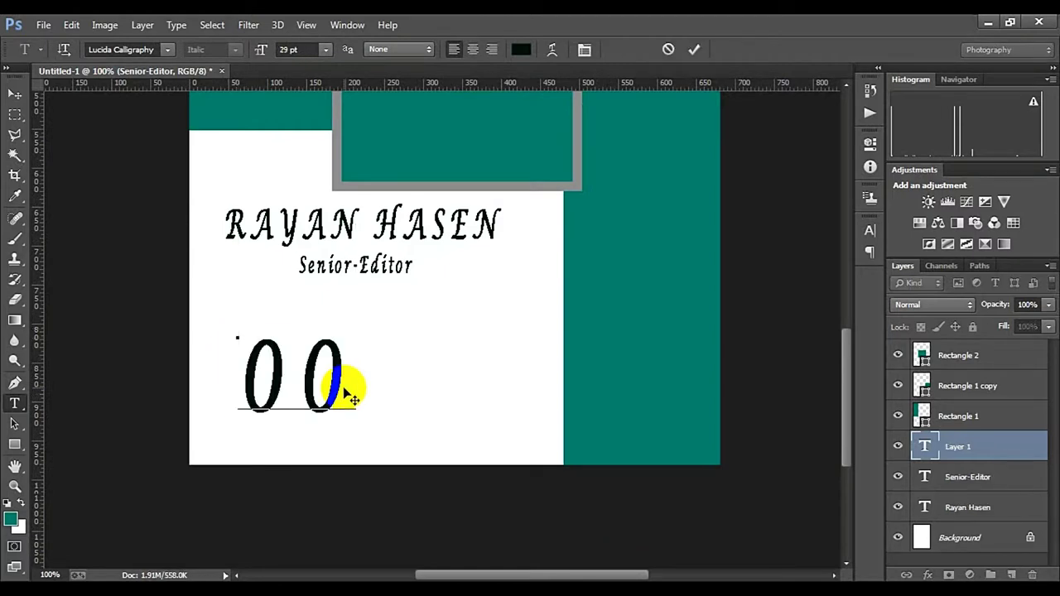
{"action": "type", "text": ".010."}
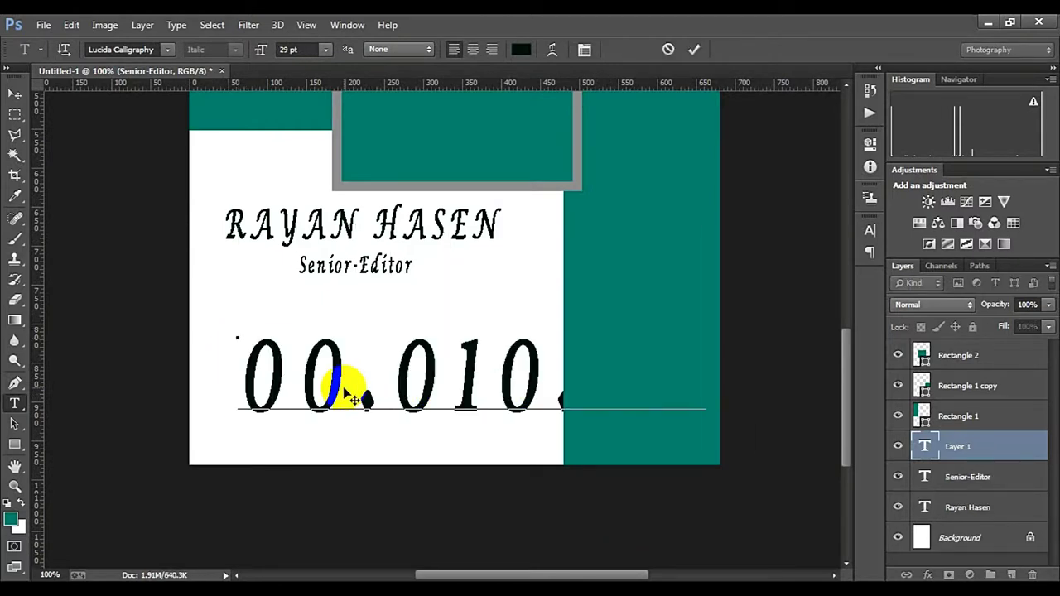
{"action": "left_click", "coordinate": [694, 49]}
{"action": "key", "text": "ctrl+t"}
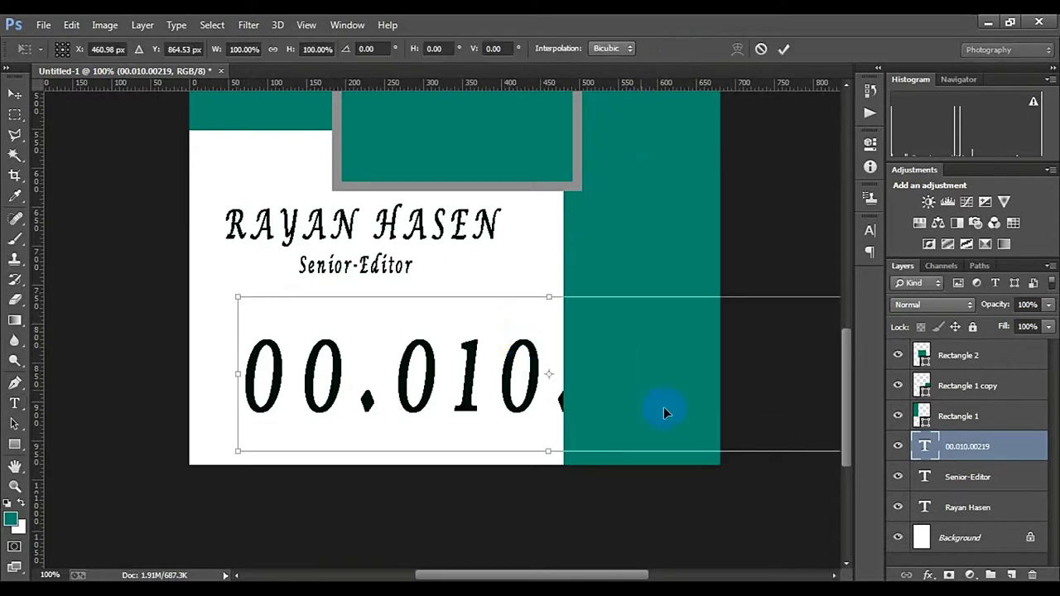
{"action": "mouse_move", "coordinate": [235, 452]}
{"action": "left_mouse_down"}
{"action": "mouse_move", "coordinate": [450, 379]}
{"action": "mouse_move", "coordinate": [372, 359]}
{"action": "mouse_move", "coordinate": [272, 383]}
{"action": "left_mouse_up"}
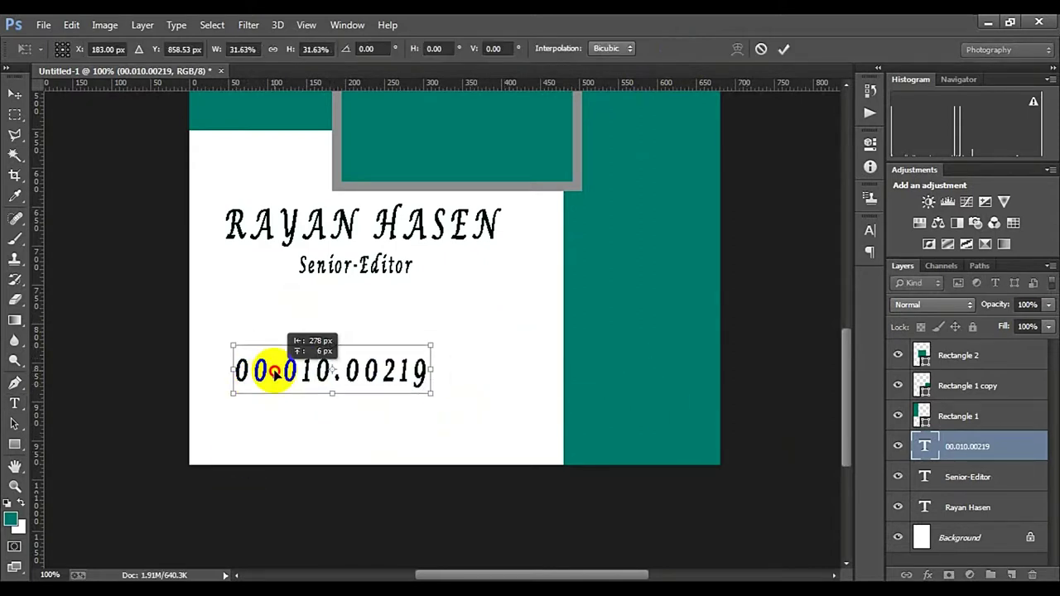
{"action": "mouse_move", "coordinate": [432, 394]}
{"action": "left_mouse_down"}
{"action": "mouse_move", "coordinate": [329, 375]}
{"action": "mouse_move", "coordinate": [330, 362]}
{"action": "left_mouse_up"}
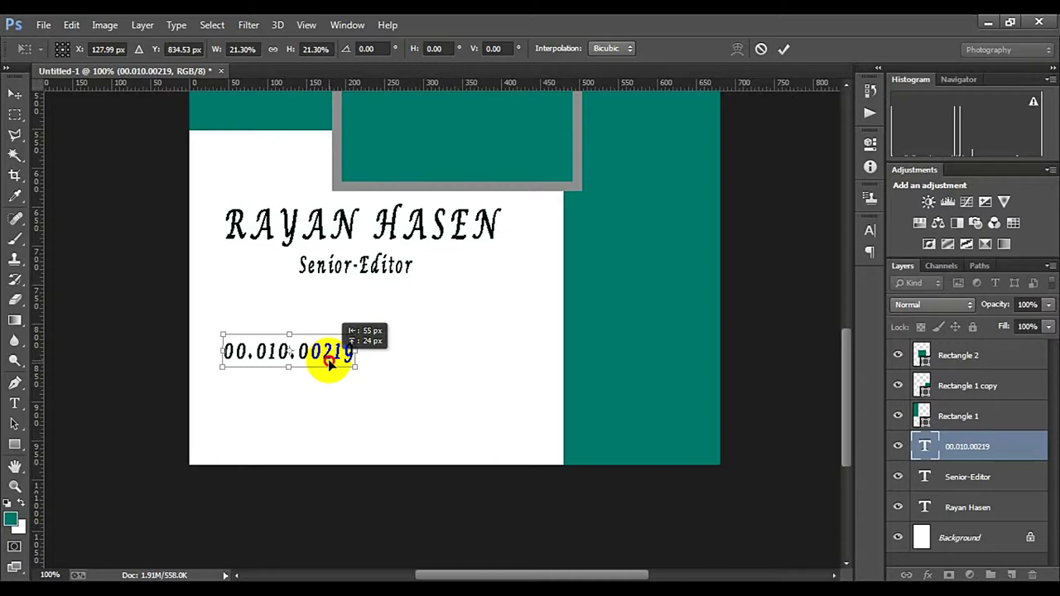
{"action": "left_click", "coordinate": [782, 49]}
Add a small 6.39 pt 'Id' label beneath the ID number.
{"action": "left_click", "coordinate": [223, 388]}
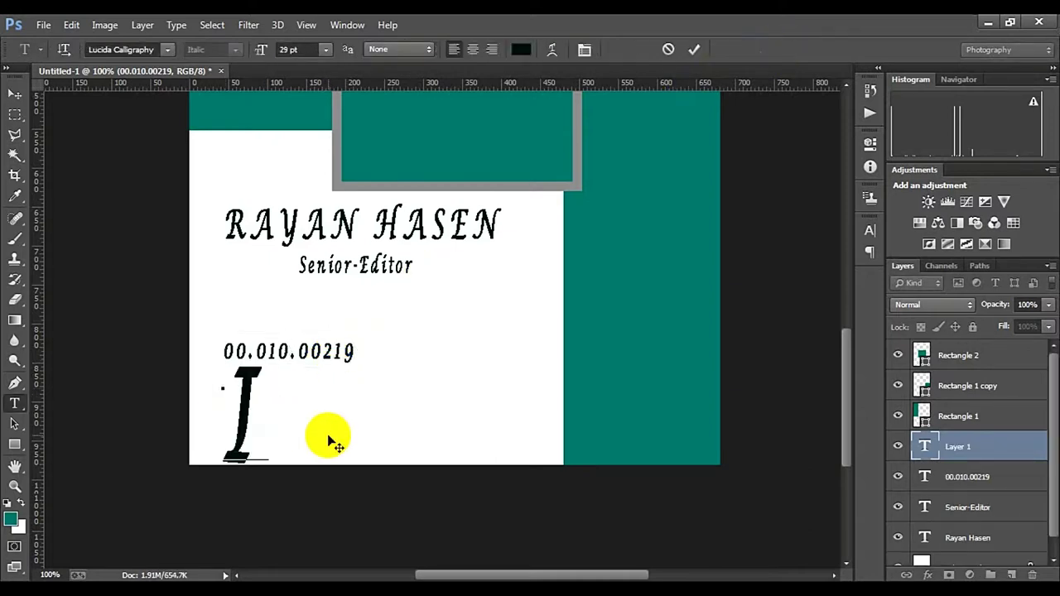
{"action": "type", "text": "d"}
{"action": "left_click", "coordinate": [694, 48]}
{"action": "key", "text": "ctrl+t"}
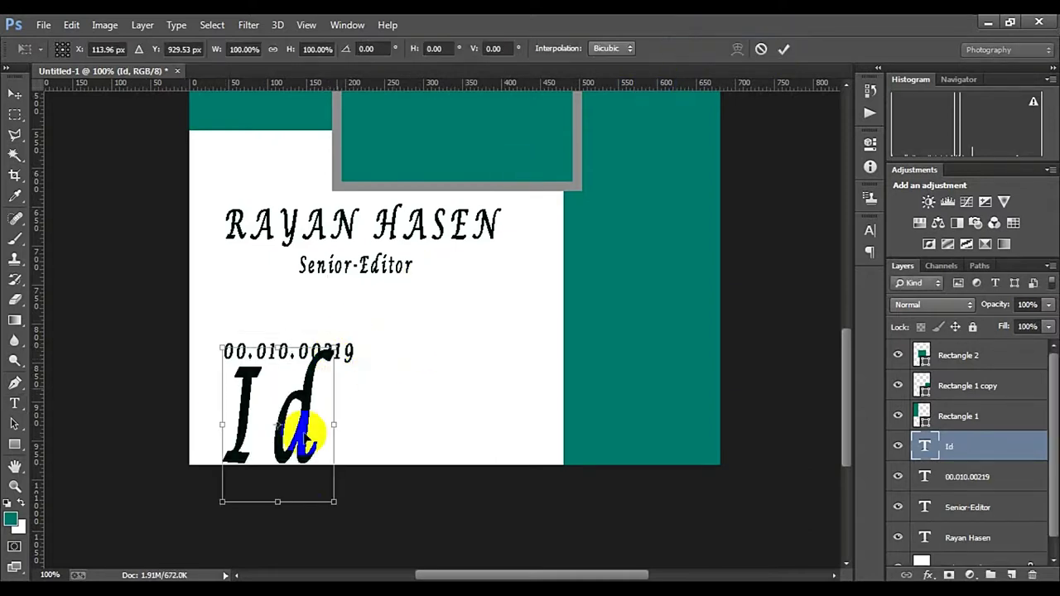
{"action": "mouse_move", "coordinate": [334, 501]}
{"action": "left_mouse_down"}
{"action": "mouse_move", "coordinate": [238, 377]}
{"action": "mouse_move", "coordinate": [252, 401]}
{"action": "left_mouse_up"}
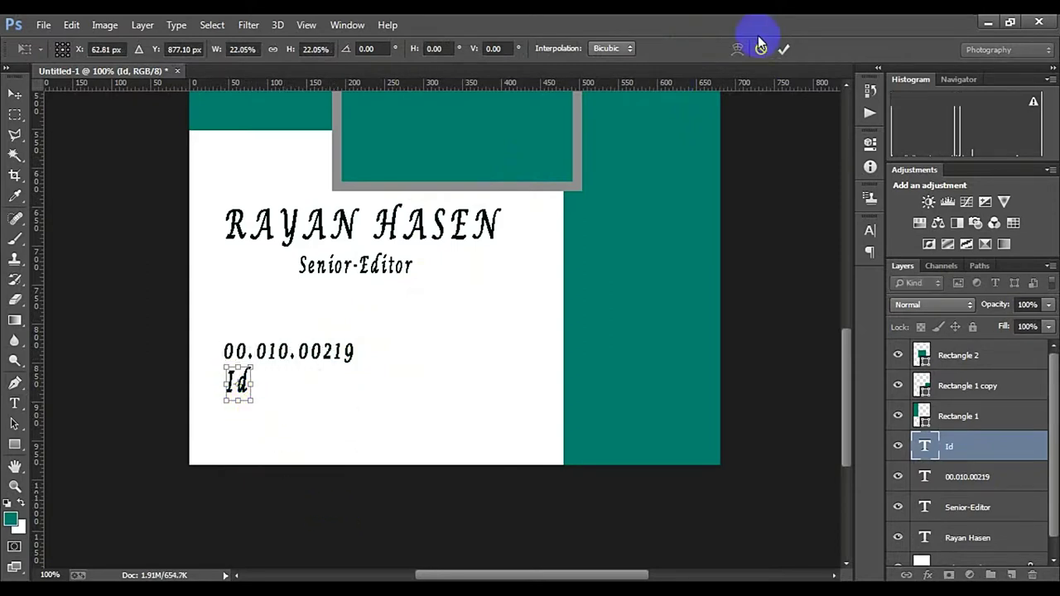
{"action": "left_click", "coordinate": [783, 49]}
{"action": "scroll", "coordinate": [417, 365], "scroll_direction": "down", "scroll_amount": 3}
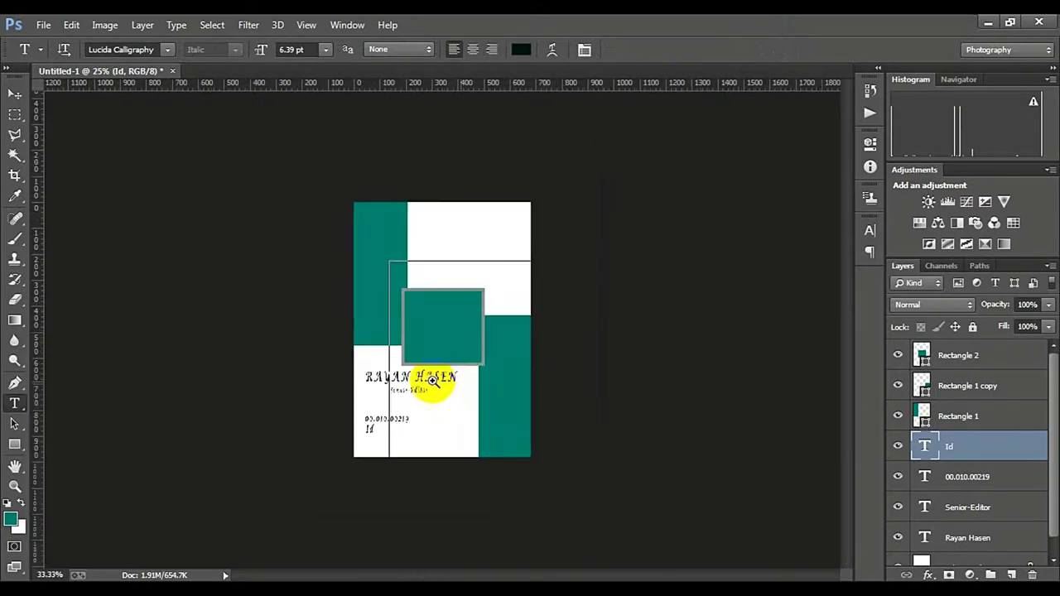
Type 'Comapany Logo', shrink it and place it at the card's top right.
{"action": "scroll", "coordinate": [432, 380], "scroll_direction": "up", "scroll_amount": 1}
{"action": "scroll", "coordinate": [433, 347], "scroll_direction": "up", "scroll_amount": 1}
{"action": "scroll", "coordinate": [539, 301], "scroll_direction": "up", "scroll_amount": 2}
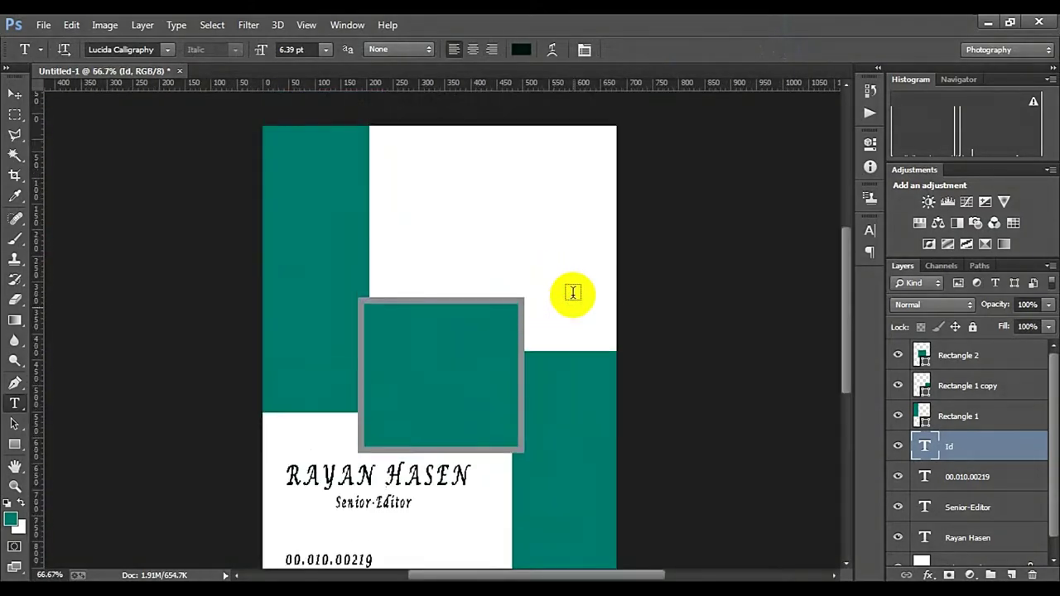
{"action": "left_click", "coordinate": [393, 174]}
{"action": "type", "text": "mapa"}
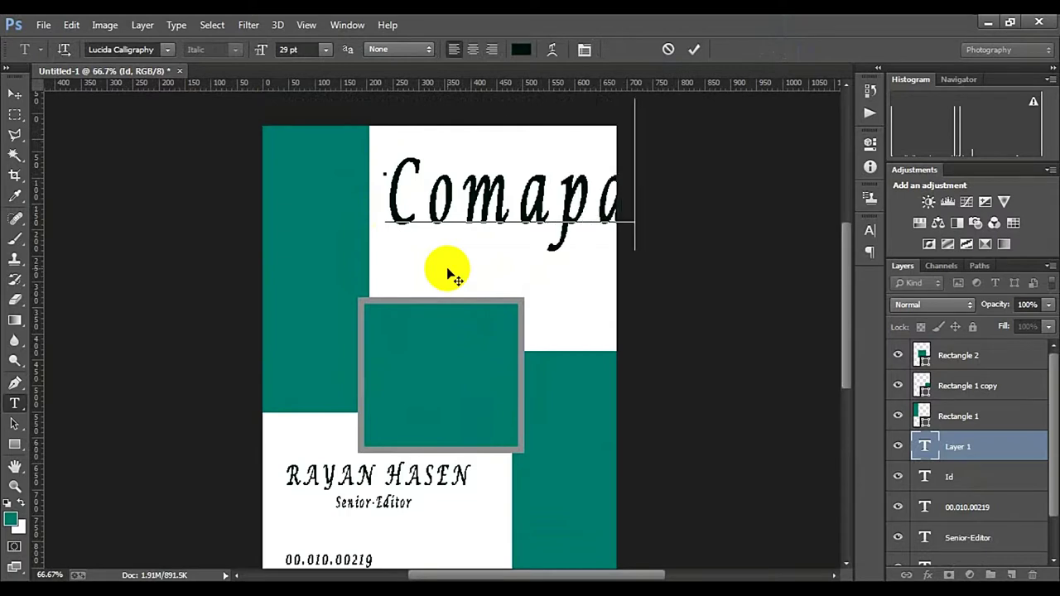
{"action": "left_click", "coordinate": [694, 49]}
{"action": "key", "text": "ctrl+t"}
{"action": "mouse_move", "coordinate": [397, 254]}
{"action": "left_mouse_down"}
{"action": "mouse_move", "coordinate": [548, 205]}
{"action": "mouse_move", "coordinate": [450, 166]}
{"action": "left_mouse_up"}
{"action": "mouse_move", "coordinate": [612, 170]}
{"action": "left_mouse_down"}
{"action": "mouse_move", "coordinate": [576, 158]}
{"action": "mouse_move", "coordinate": [563, 179]}
{"action": "left_mouse_up"}
{"action": "left_click", "coordinate": [782, 48]}
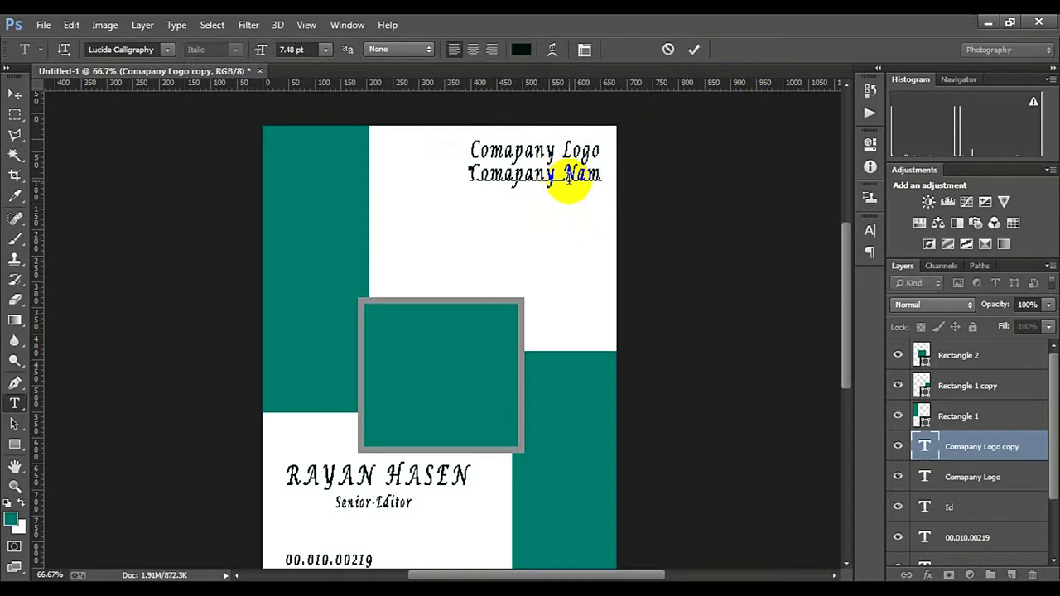
Edit the duplicated line to read 'Comapany Name'.
{"action": "left_click", "coordinate": [694, 49]}
{"action": "scroll", "coordinate": [596, 229], "scroll_direction": "down", "scroll_amount": 2}
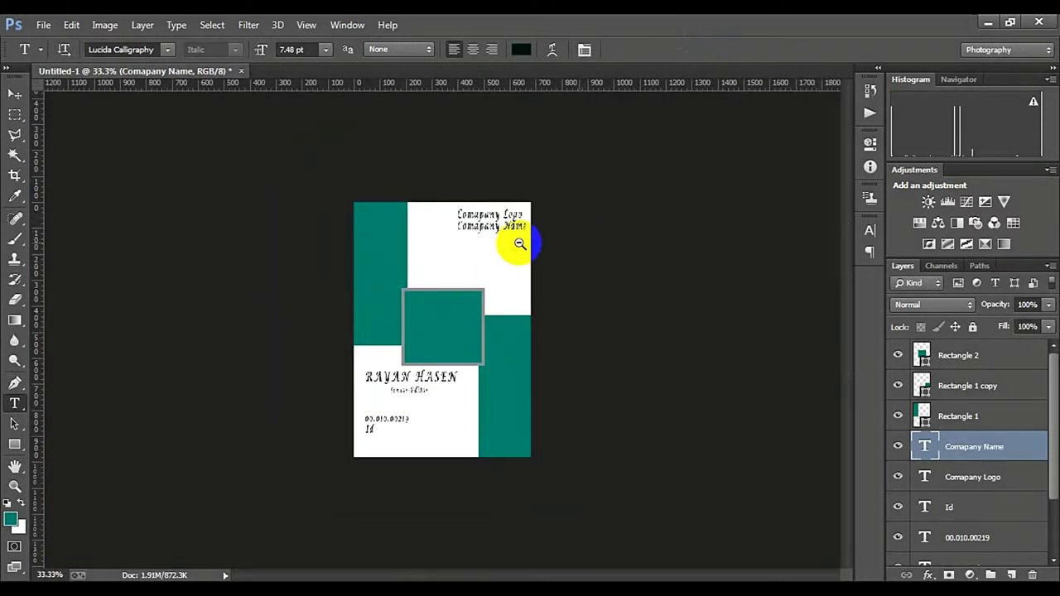
{"action": "scroll", "coordinate": [518, 237], "scroll_direction": "up", "scroll_amount": 1}
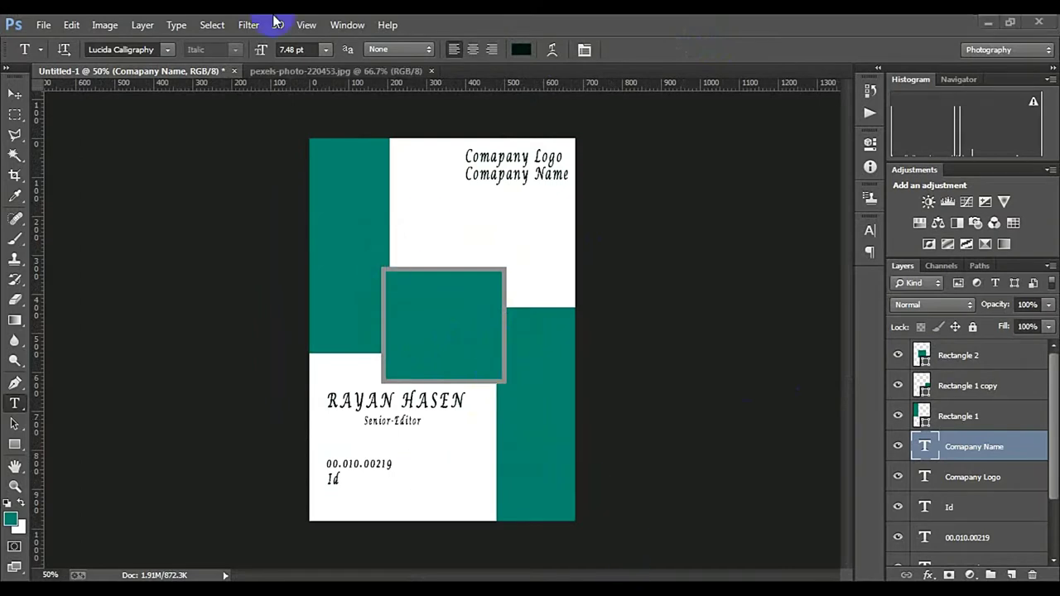
Bring the pexels portrait into the card above Rectangle 2 and clip it to the square.
{"action": "left_click_drag", "start_coordinate": [629, 575], "coordinate": [323, 74]}
{"action": "mouse_move", "coordinate": [509, 379]}
{"action": "left_mouse_down"}
{"action": "mouse_move", "coordinate": [172, 90]}
{"action": "mouse_move", "coordinate": [451, 332]}
{"action": "left_mouse_up"}
{"action": "mouse_move", "coordinate": [922, 447]}
{"action": "left_mouse_down"}
{"action": "mouse_move", "coordinate": [932, 325]}
{"action": "mouse_move", "coordinate": [951, 364]}
{"action": "left_mouse_up"}
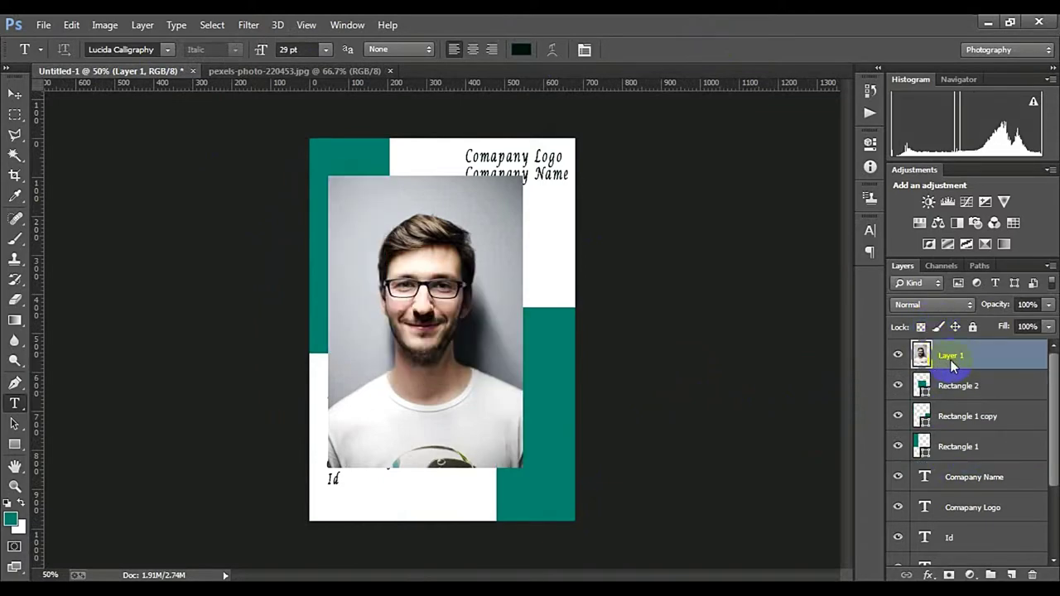
{"action": "right_click", "coordinate": [950, 365]}
{"action": "left_click", "coordinate": [651, 288]}
Scale and position the portrait so it fills the gray-framed square.
{"action": "key", "text": "ctrl+t"}
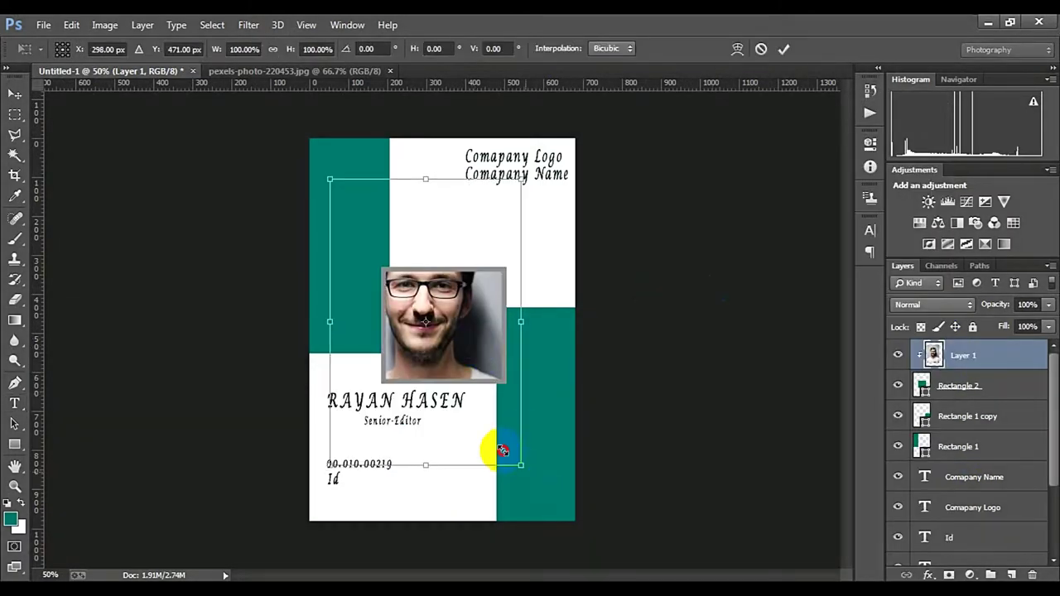
{"action": "mouse_move", "coordinate": [502, 449]}
{"action": "left_mouse_down"}
{"action": "mouse_move", "coordinate": [463, 385]}
{"action": "mouse_move", "coordinate": [473, 361]}
{"action": "mouse_move", "coordinate": [473, 378]}
{"action": "left_mouse_up"}
{"action": "mouse_move", "coordinate": [448, 418]}
{"action": "left_mouse_down"}
{"action": "mouse_move", "coordinate": [444, 404]}
{"action": "mouse_move", "coordinate": [445, 412]}
{"action": "left_mouse_up"}
{"action": "left_click_drag", "start_coordinate": [398, 337], "coordinate": [386, 337]}
{"action": "left_click_drag", "start_coordinate": [495, 336], "coordinate": [506, 331]}
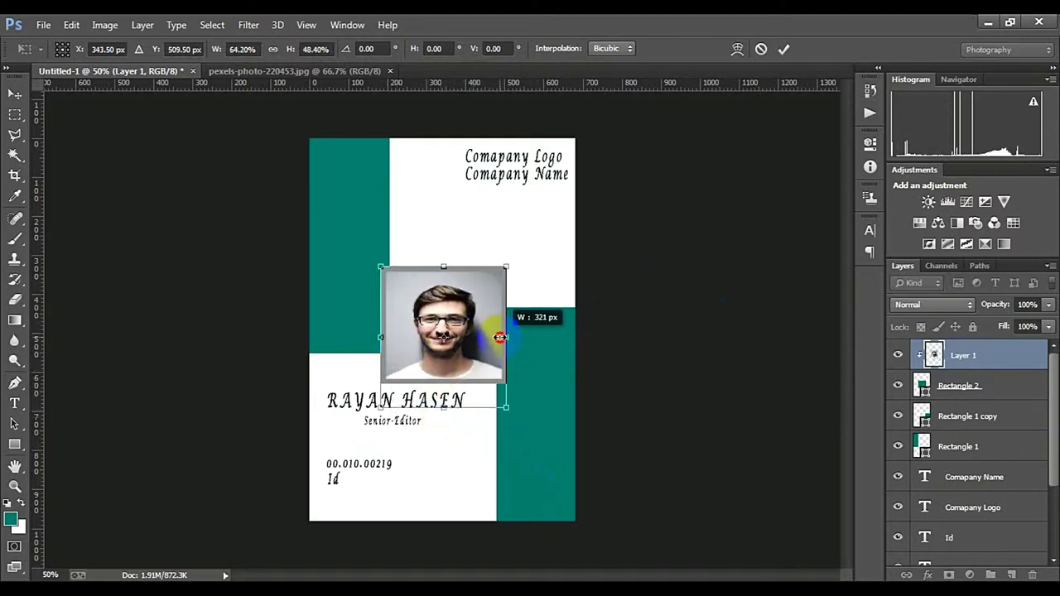
{"action": "left_click_drag", "start_coordinate": [440, 267], "coordinate": [444, 254]}
{"action": "left_click_drag", "start_coordinate": [444, 407], "coordinate": [443, 415]}
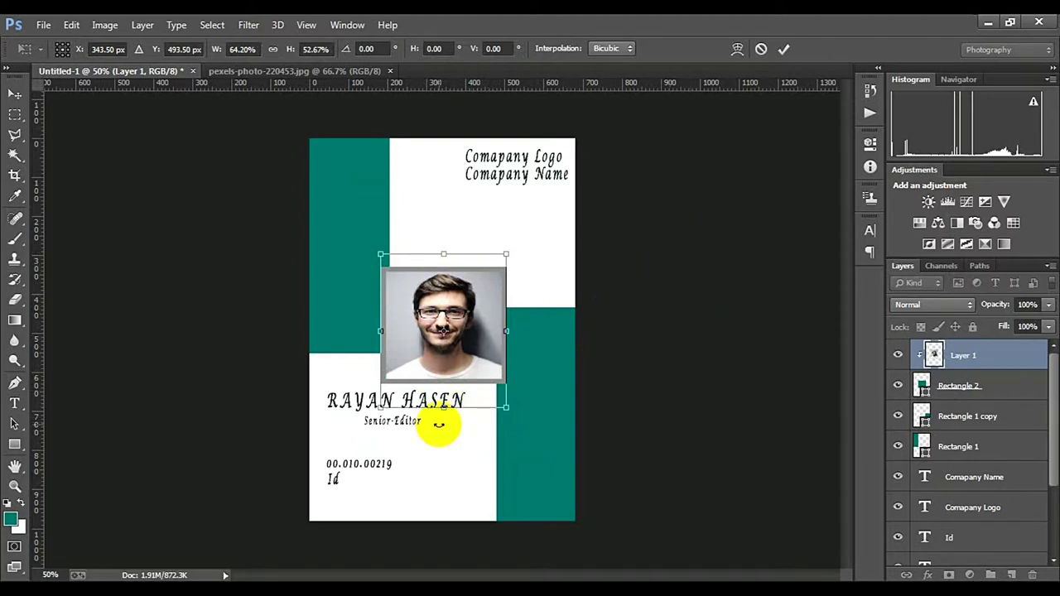
{"action": "left_click", "coordinate": [784, 49]}
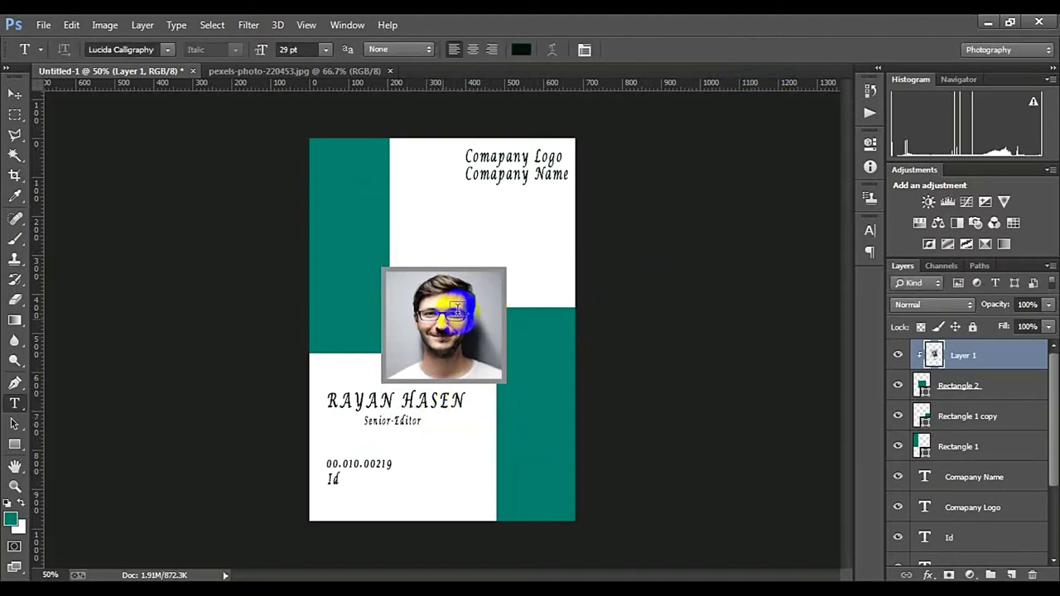
{"action": "scroll", "coordinate": [459, 384], "scroll_direction": "down", "scroll_amount": 3}
{"action": "scroll", "coordinate": [459, 384], "scroll_direction": "up", "scroll_amount": 3}
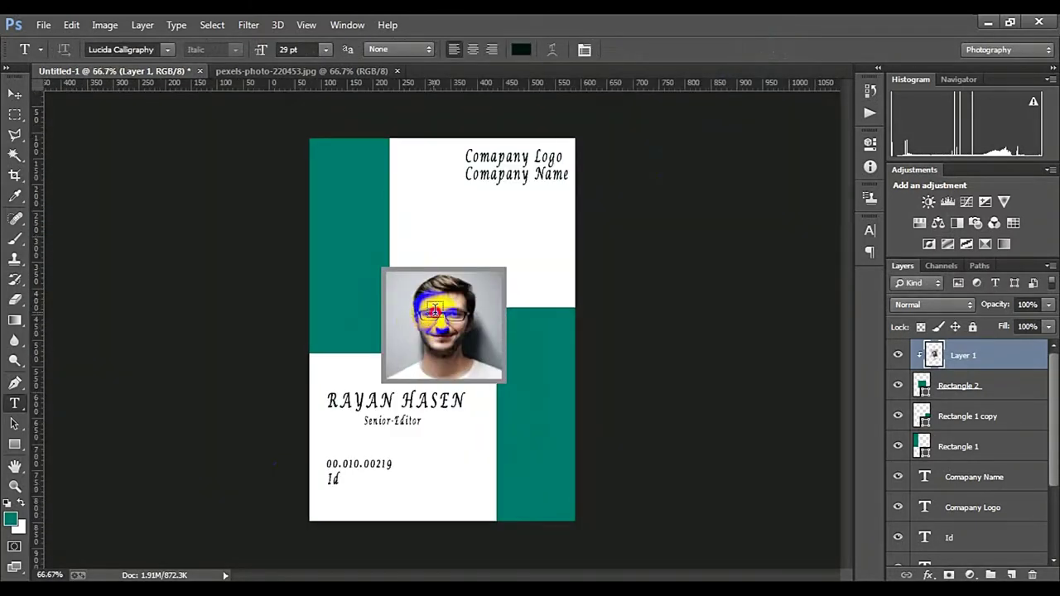
{"action": "scroll", "coordinate": [451, 331], "scroll_direction": "down", "scroll_amount": 1}
{"action": "scroll", "coordinate": [427, 418], "scroll_direction": "up", "scroll_amount": 1}
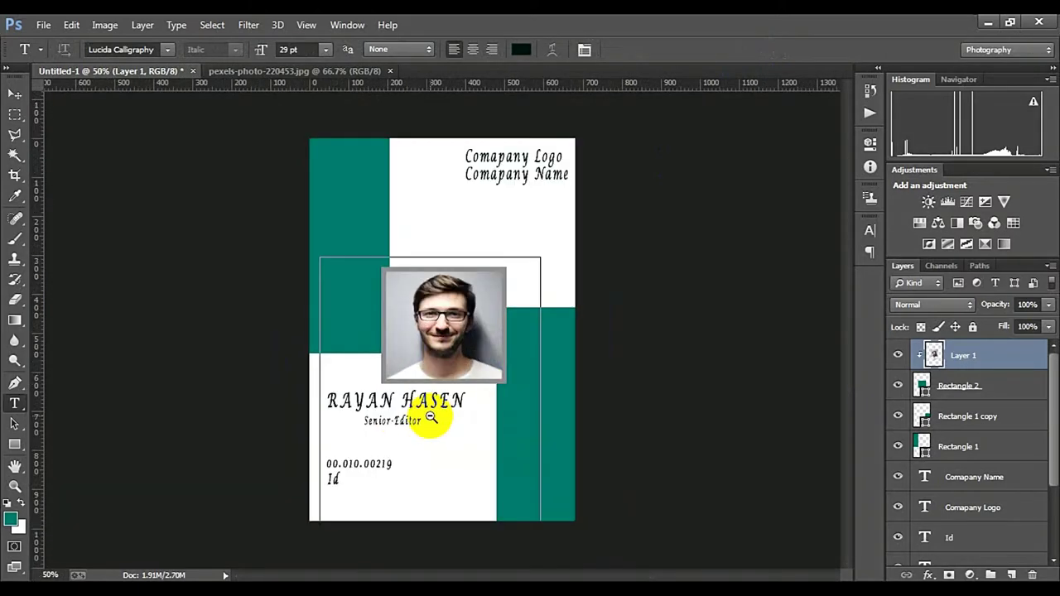
{"action": "scroll", "coordinate": [467, 373], "scroll_direction": "down", "scroll_amount": 1}
{"action": "scroll", "coordinate": [471, 389], "scroll_direction": "up", "scroll_amount": 1}
{"action": "scroll", "coordinate": [448, 429], "scroll_direction": "down", "scroll_amount": 1}
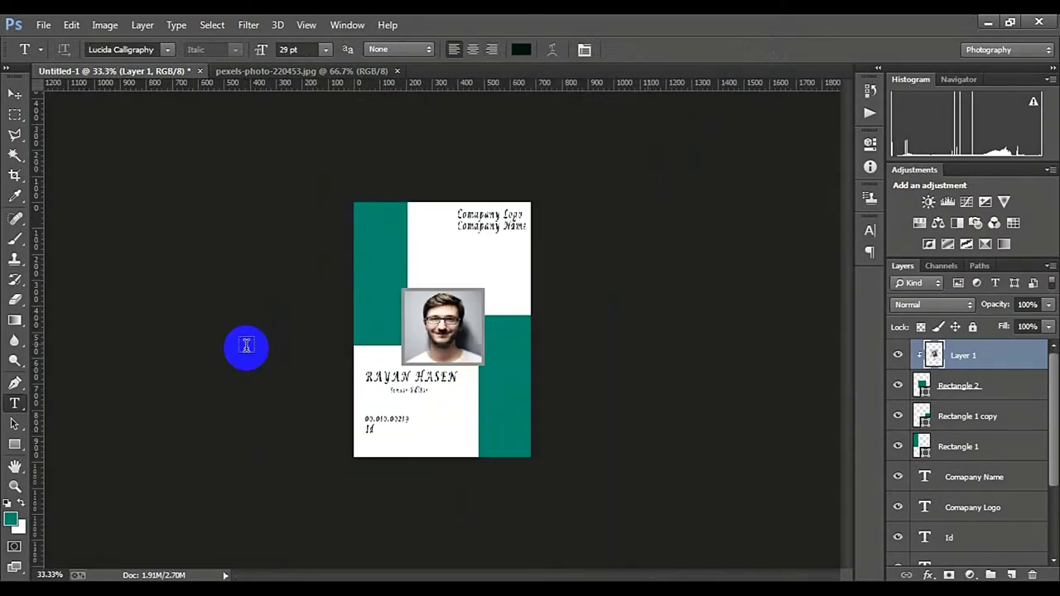
Inspect the Untitled-2 QR-code contact card and compare it with the ID card.
{"action": "left_click", "coordinate": [279, 71]}
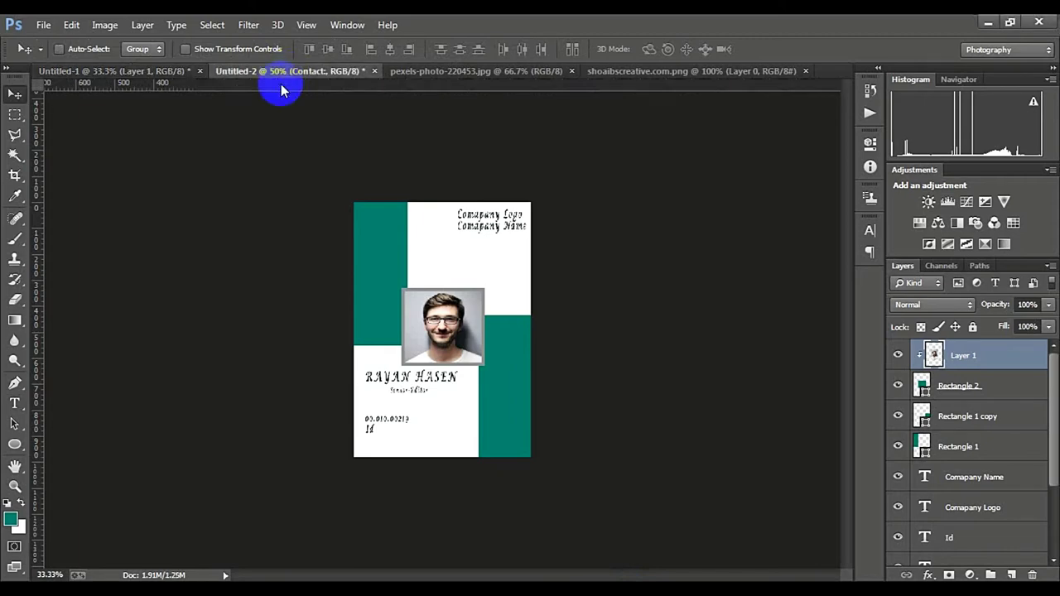
{"action": "scroll", "coordinate": [413, 307], "scroll_direction": "up", "scroll_amount": 1}
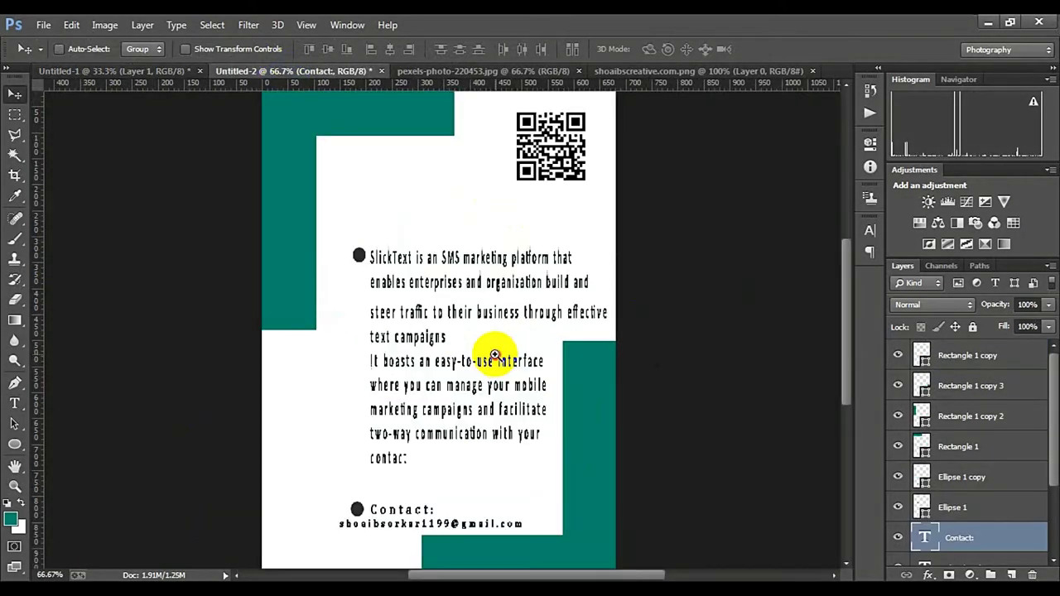
{"action": "scroll", "coordinate": [485, 350], "scroll_direction": "up", "scroll_amount": 2}
{"action": "scroll", "coordinate": [407, 279], "scroll_direction": "down", "scroll_amount": 1}
{"action": "scroll", "coordinate": [439, 285], "scroll_direction": "down", "scroll_amount": 3}
{"action": "scroll", "coordinate": [450, 331], "scroll_direction": "up", "scroll_amount": 1}
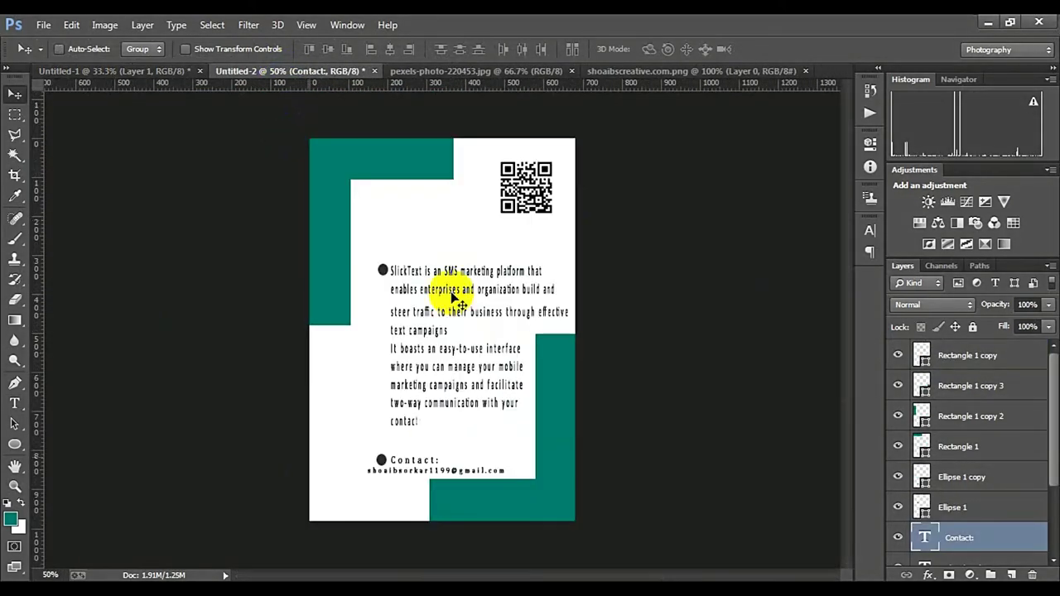
{"action": "left_click", "coordinate": [100, 73]}
{"action": "left_click", "coordinate": [249, 71]}
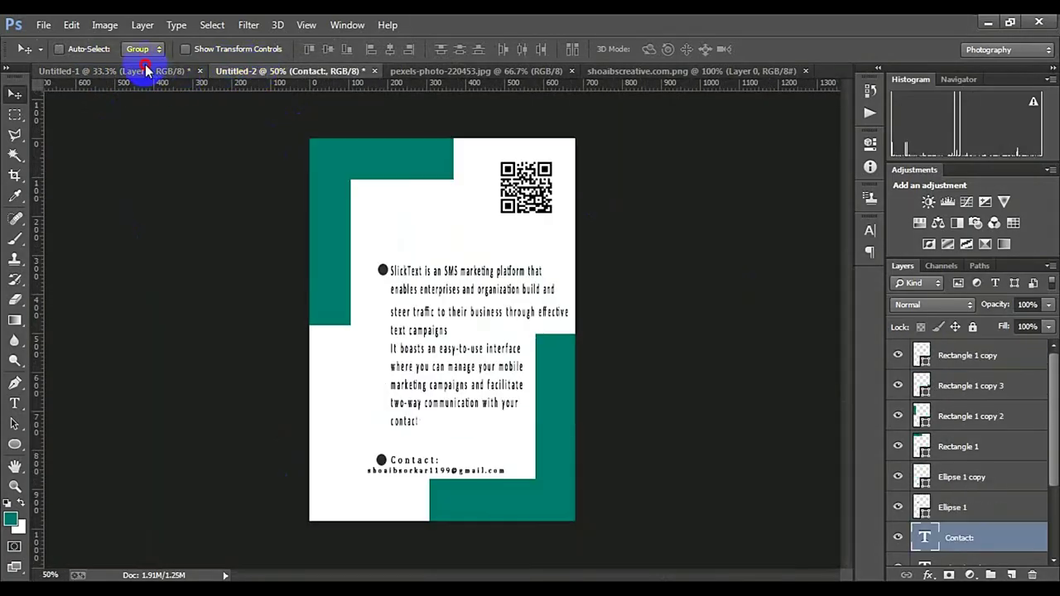
{"action": "left_click", "coordinate": [142, 71]}
{"action": "left_click", "coordinate": [243, 72]}
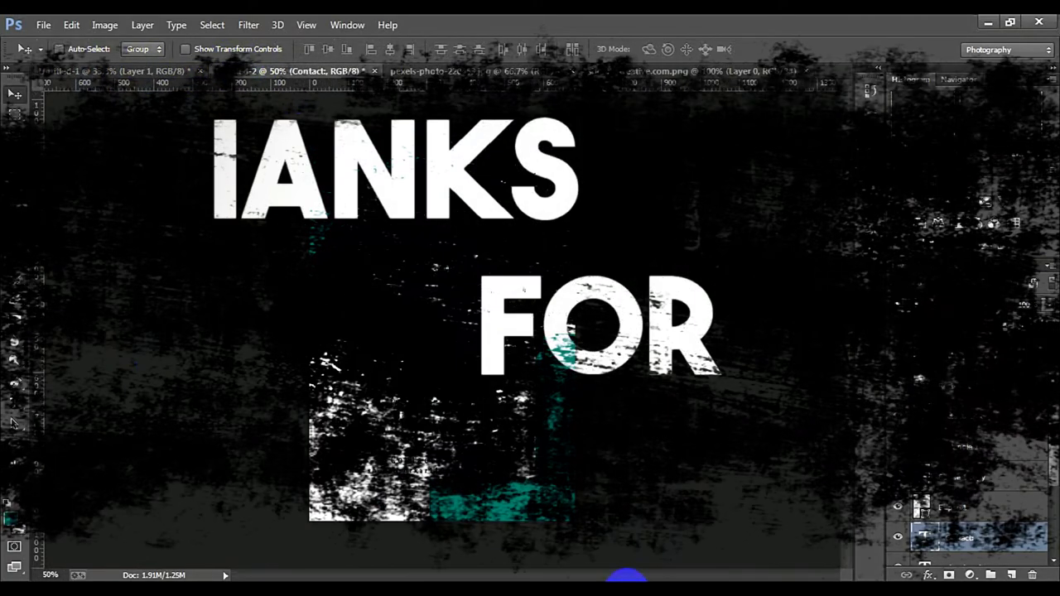